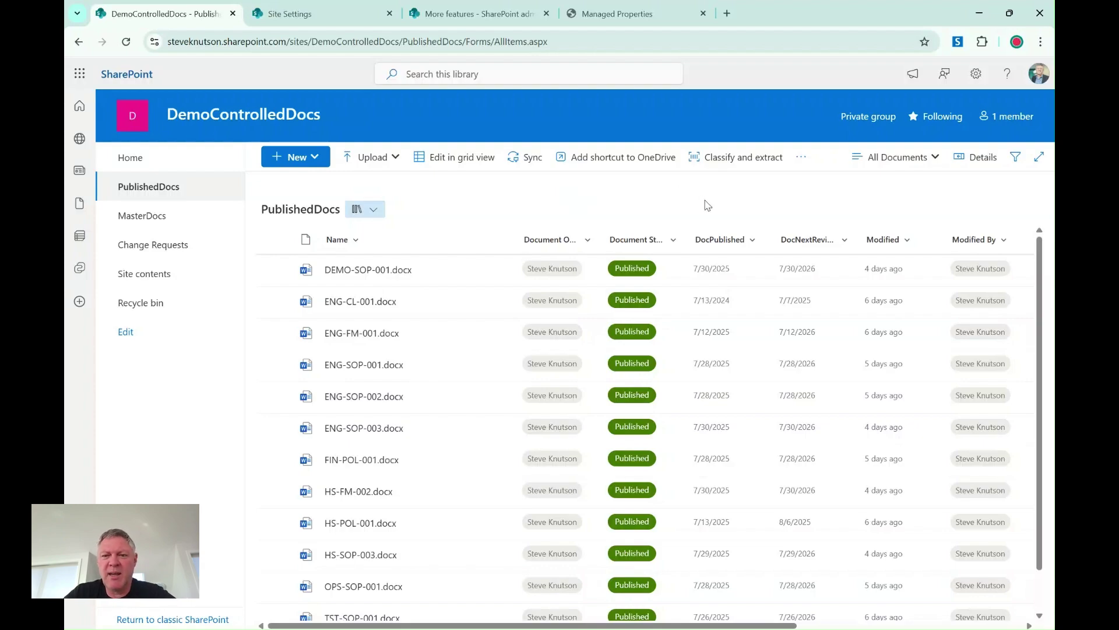
Review the metadata columns of the PublishedDocs library, including DocType, DocDepartment and DocDivision.
{"action": "scroll", "coordinate": [790, 324], "scroll_direction": "right", "scroll_amount": 2}
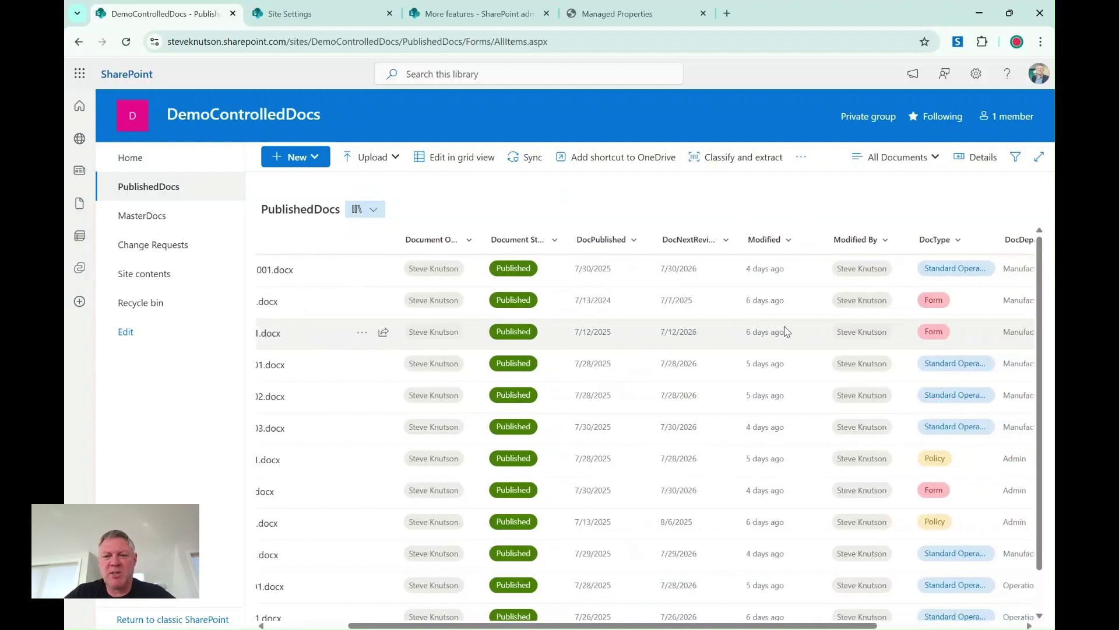
{"action": "scroll", "coordinate": [787, 331], "scroll_direction": "right", "scroll_amount": 2}
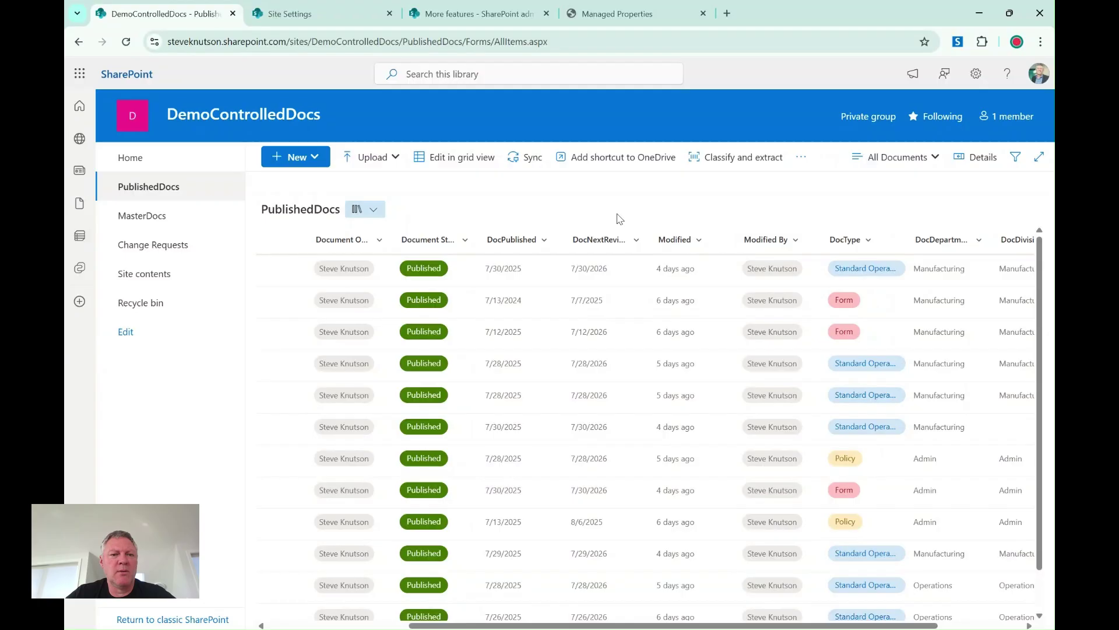
{"action": "scroll", "coordinate": [523, 369], "scroll_direction": "left", "scroll_amount": 5}
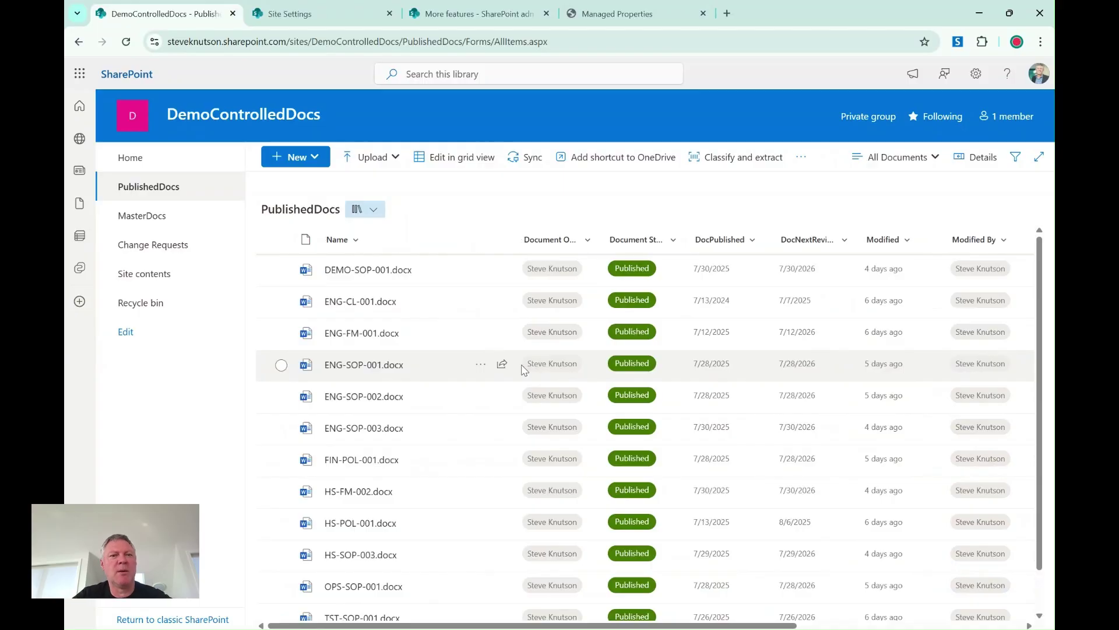
Open the DocDepartment site column from the site settings and inspect the terms in its Division term set.
{"action": "left_click", "coordinate": [286, 12]}
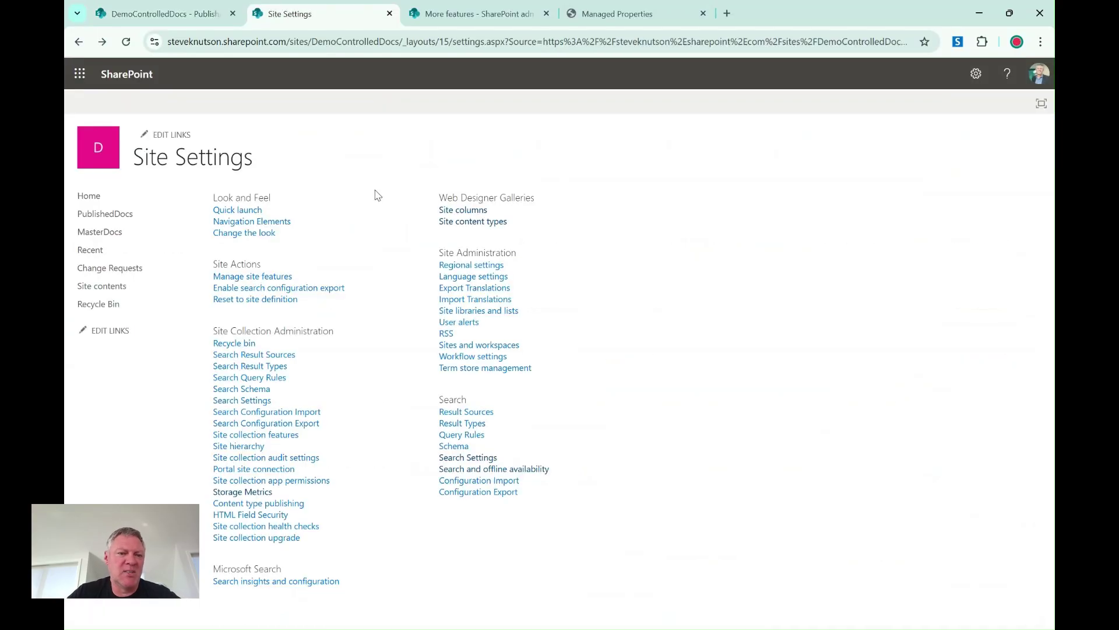
{"action": "left_click", "coordinate": [470, 212]}
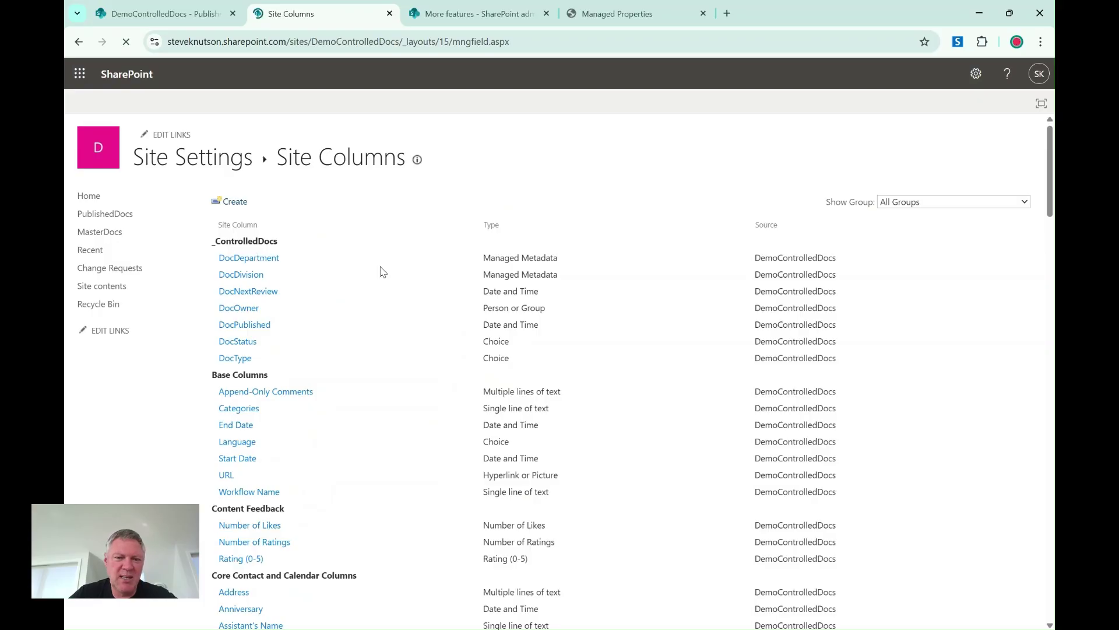
{"action": "left_click", "coordinate": [260, 262]}
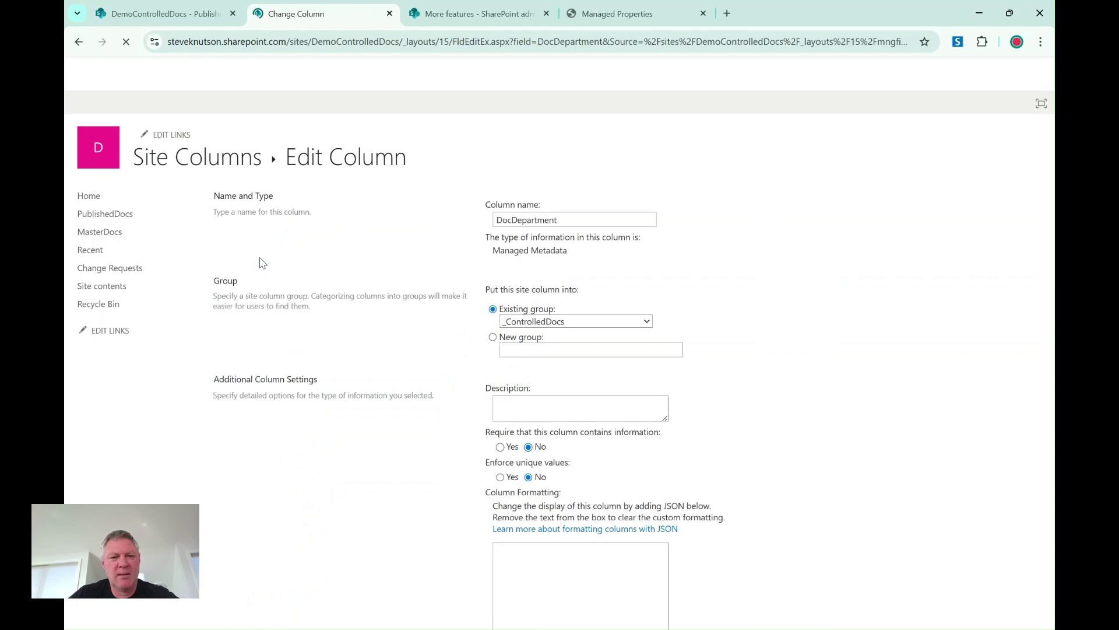
{"action": "scroll", "coordinate": [654, 411], "scroll_direction": "down", "scroll_amount": 1}
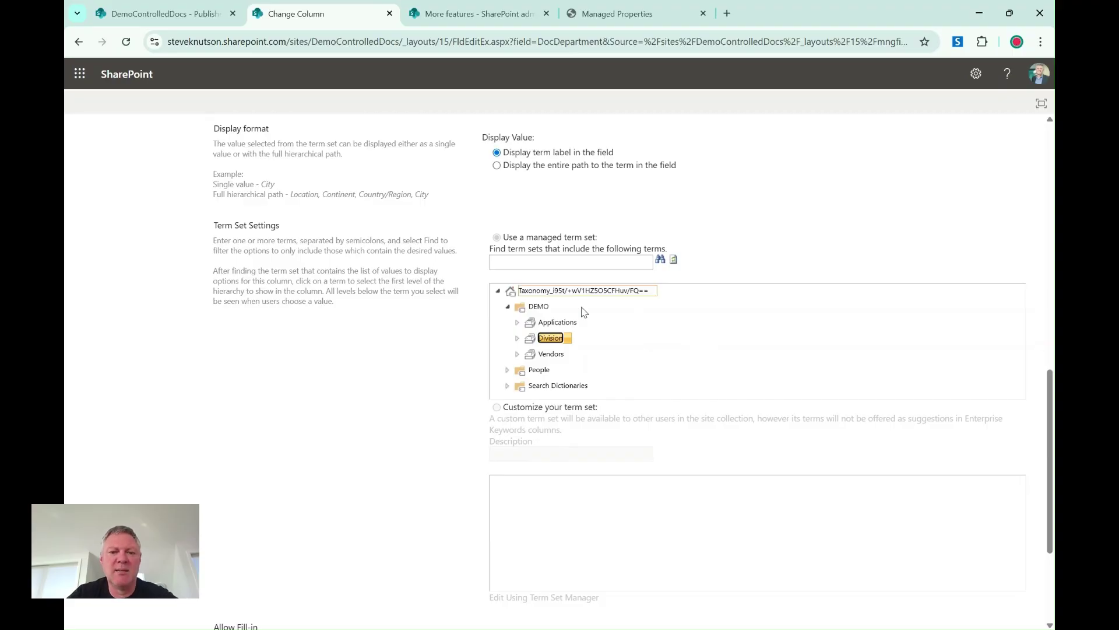
{"action": "left_click", "coordinate": [518, 339]}
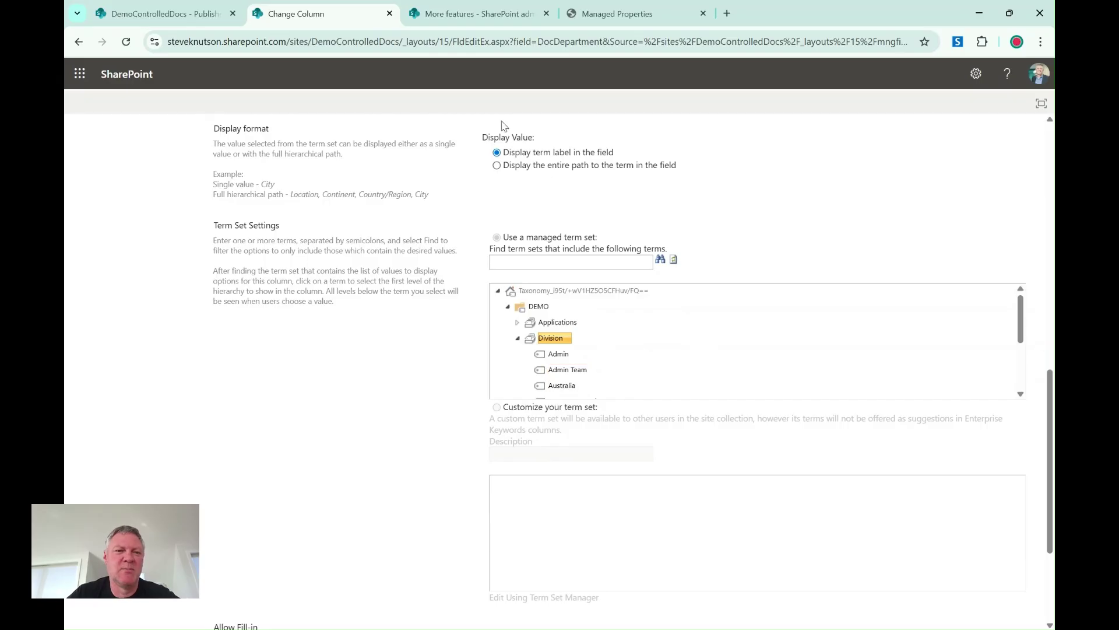
{"action": "scroll", "coordinate": [430, 186], "scroll_direction": "up", "scroll_amount": 1}
{"action": "scroll", "coordinate": [430, 186], "scroll_direction": "up", "scroll_amount": 6}
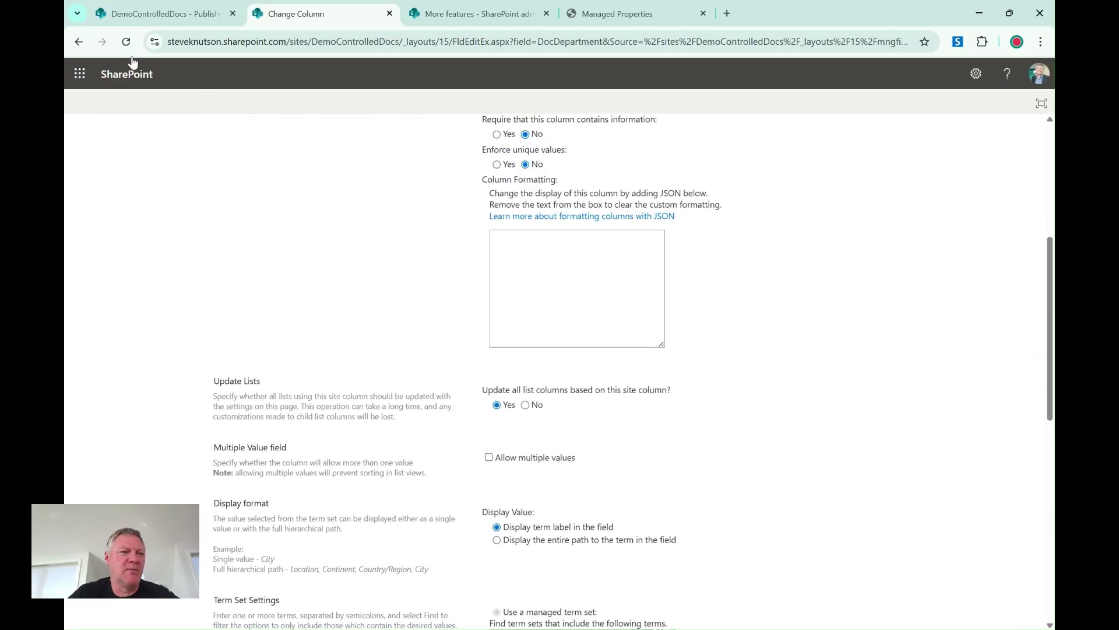
Return to the site columns list and examine the DocType column's settings and choices.
{"action": "left_click", "coordinate": [81, 43]}
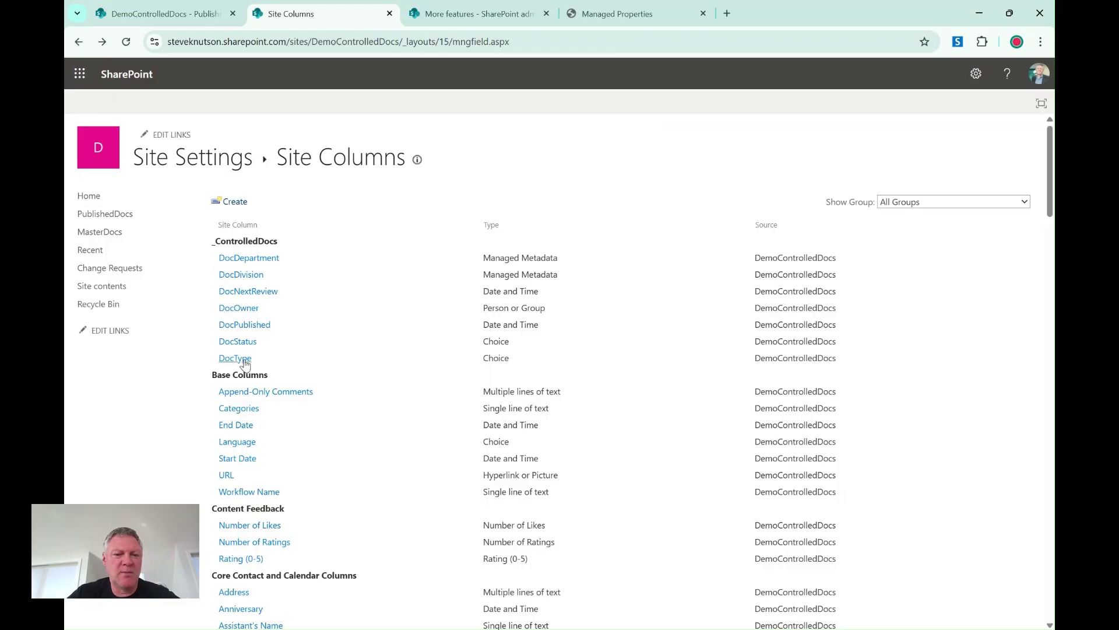
{"action": "left_click", "coordinate": [244, 364]}
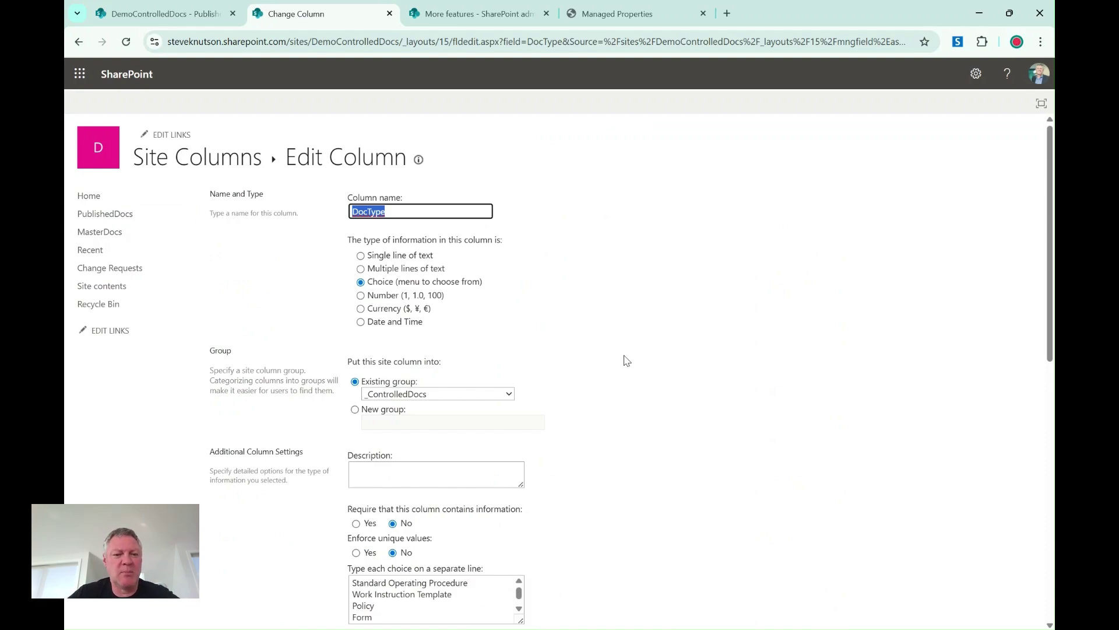
{"action": "scroll", "coordinate": [625, 359], "scroll_direction": "down", "scroll_amount": 3}
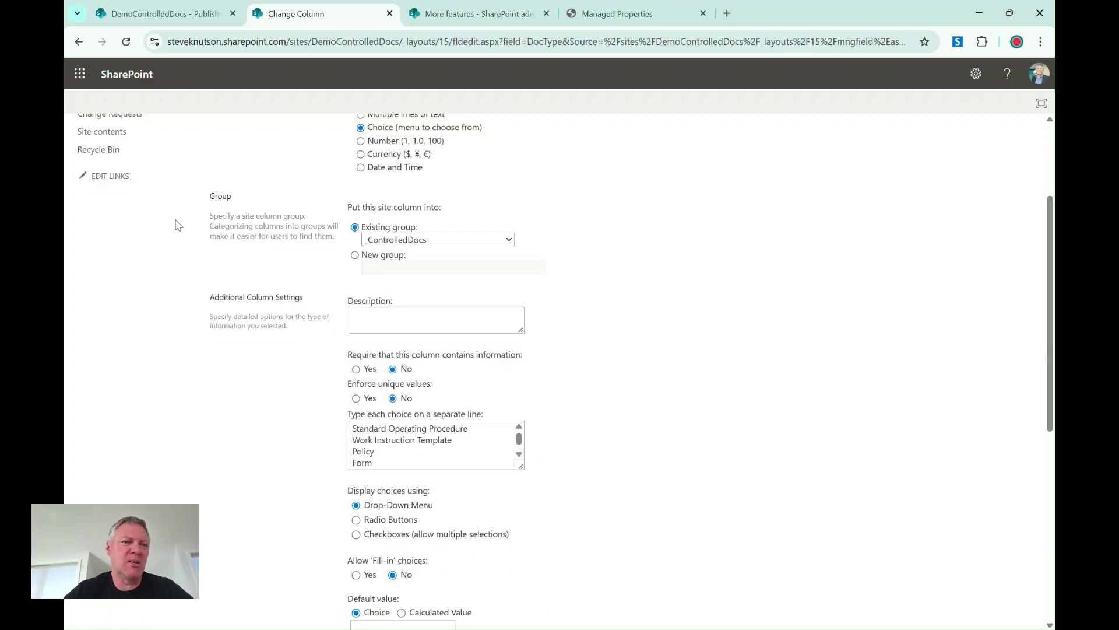
Open Search administration from the SharePoint admin center's More features and review the refinable string managed properties and their mappings.
{"action": "left_click", "coordinate": [181, 10]}
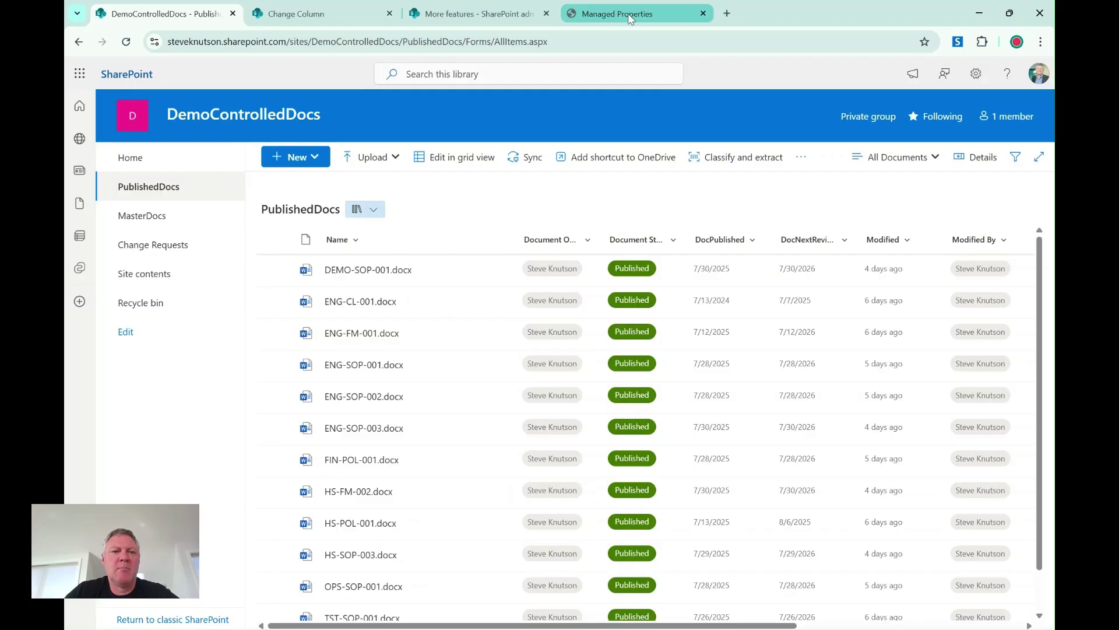
{"action": "left_click", "coordinate": [482, 17]}
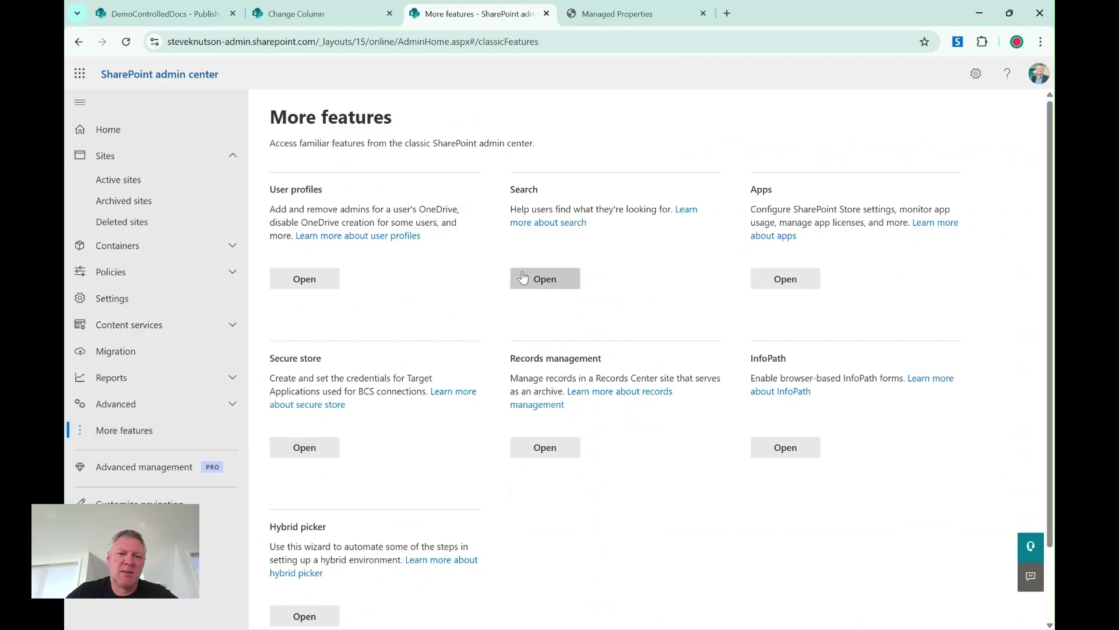
{"action": "left_click", "coordinate": [545, 285]}
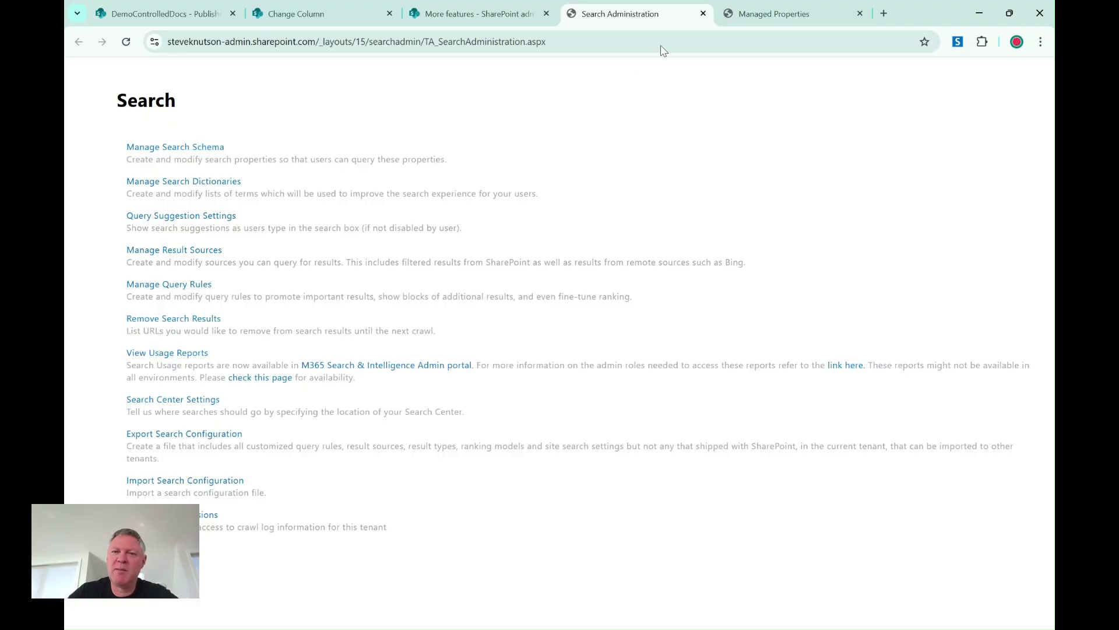
{"action": "left_click", "coordinate": [762, 18]}
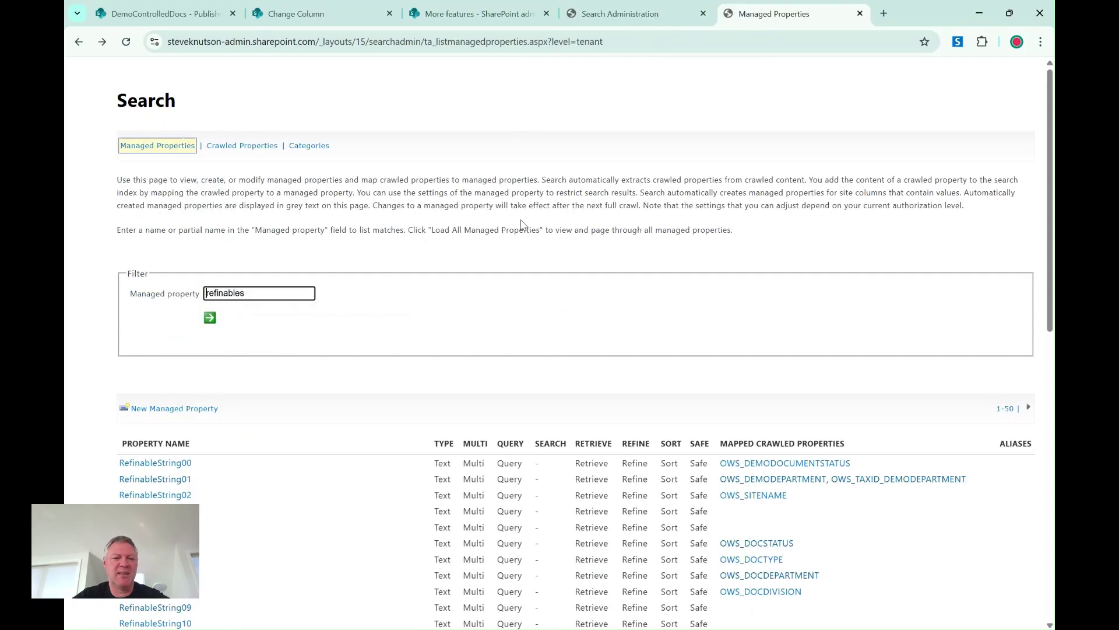
{"action": "scroll", "coordinate": [472, 446], "scroll_direction": "down", "scroll_amount": 2}
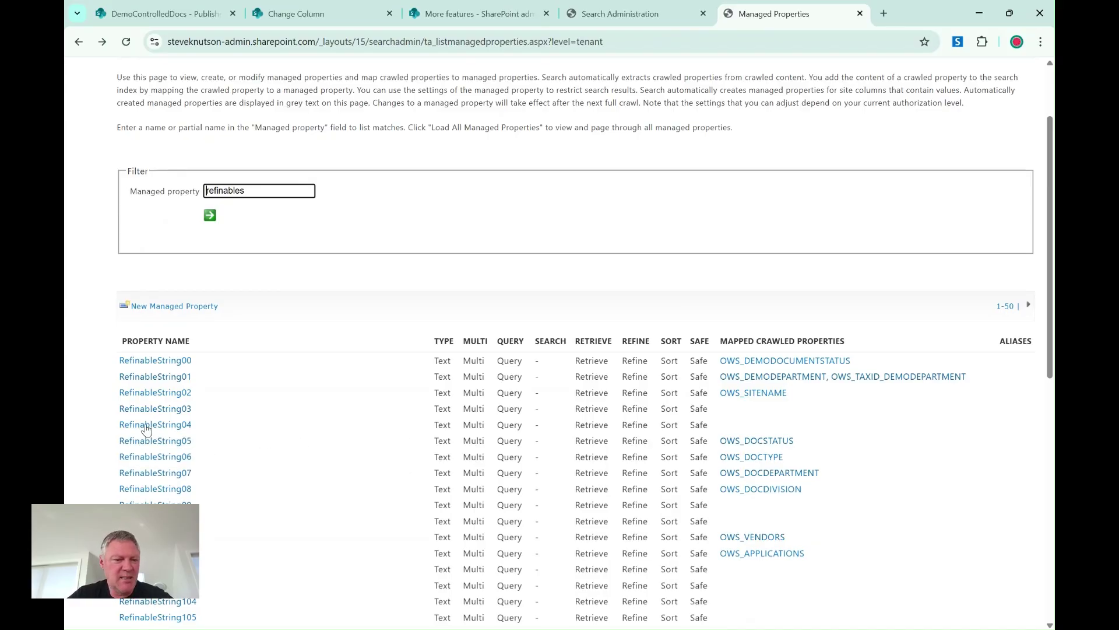
Open the managed property RefinableString05 and examine its settings and crawled property mapping.
{"action": "left_click", "coordinate": [160, 443]}
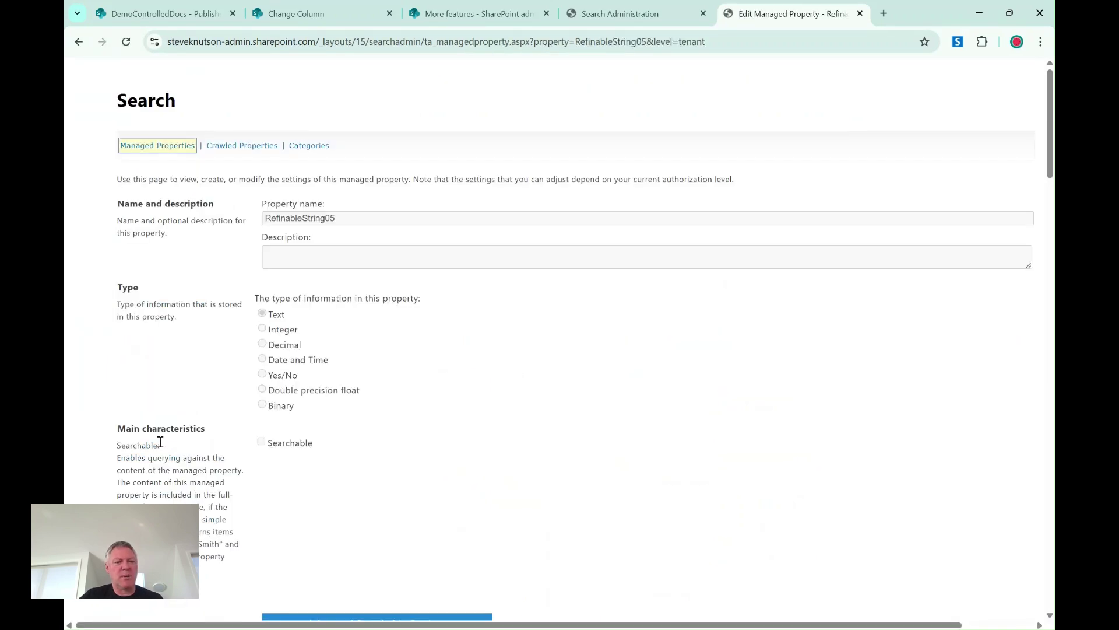
{"action": "scroll", "coordinate": [426, 461], "scroll_direction": "down", "scroll_amount": 15}
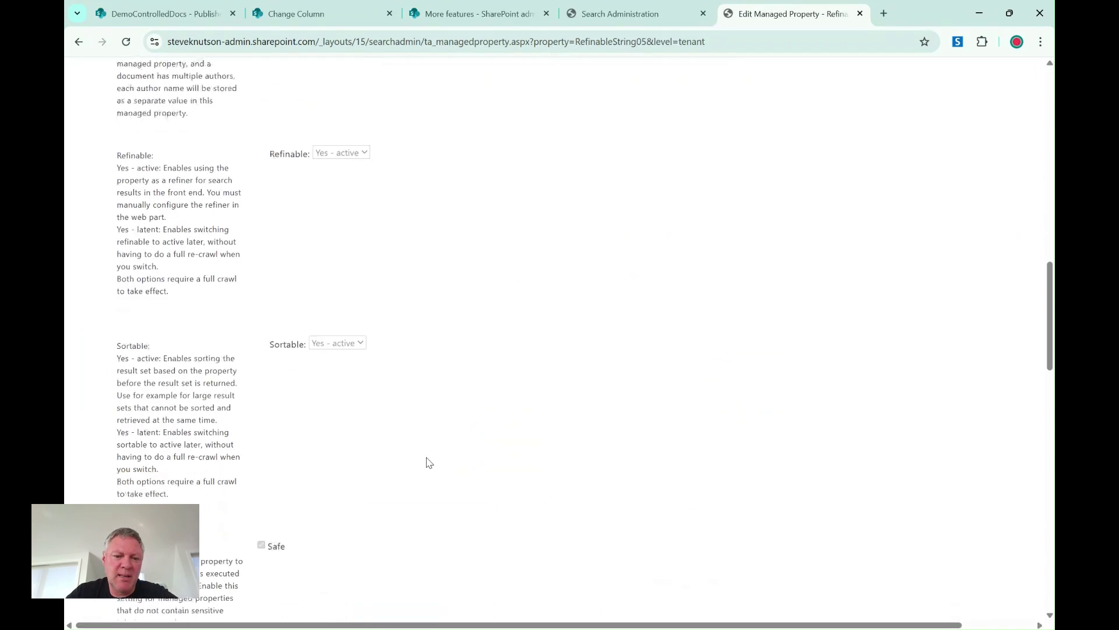
{"action": "scroll", "coordinate": [428, 462], "scroll_direction": "down", "scroll_amount": 15}
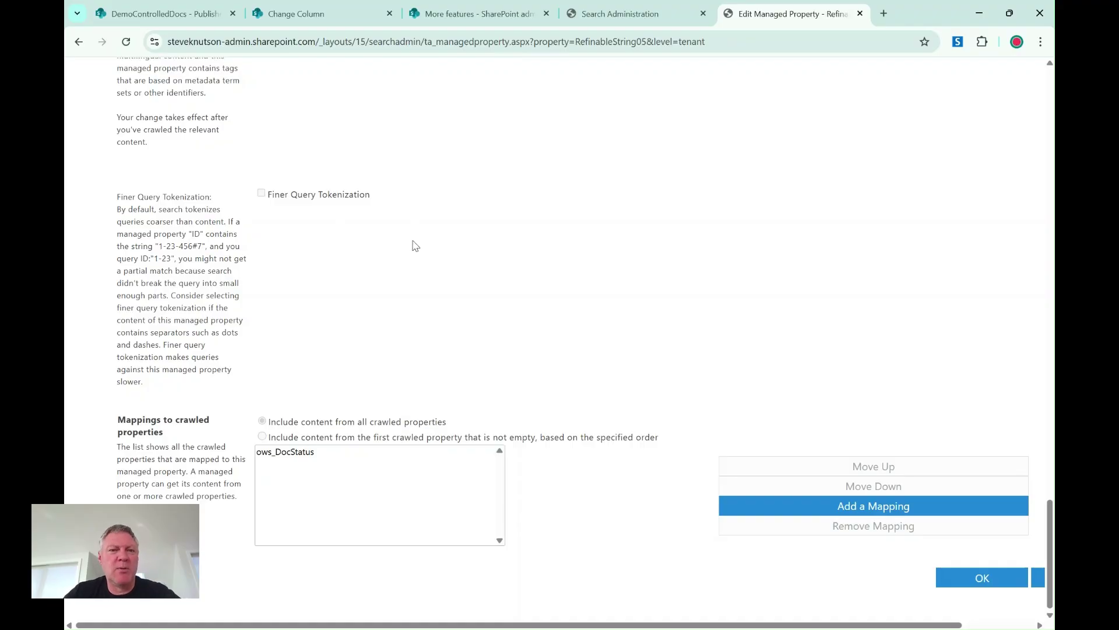
{"action": "scroll", "coordinate": [464, 169], "scroll_direction": "up", "scroll_amount": 15}
{"action": "scroll", "coordinate": [464, 170], "scroll_direction": "up", "scroll_amount": 15}
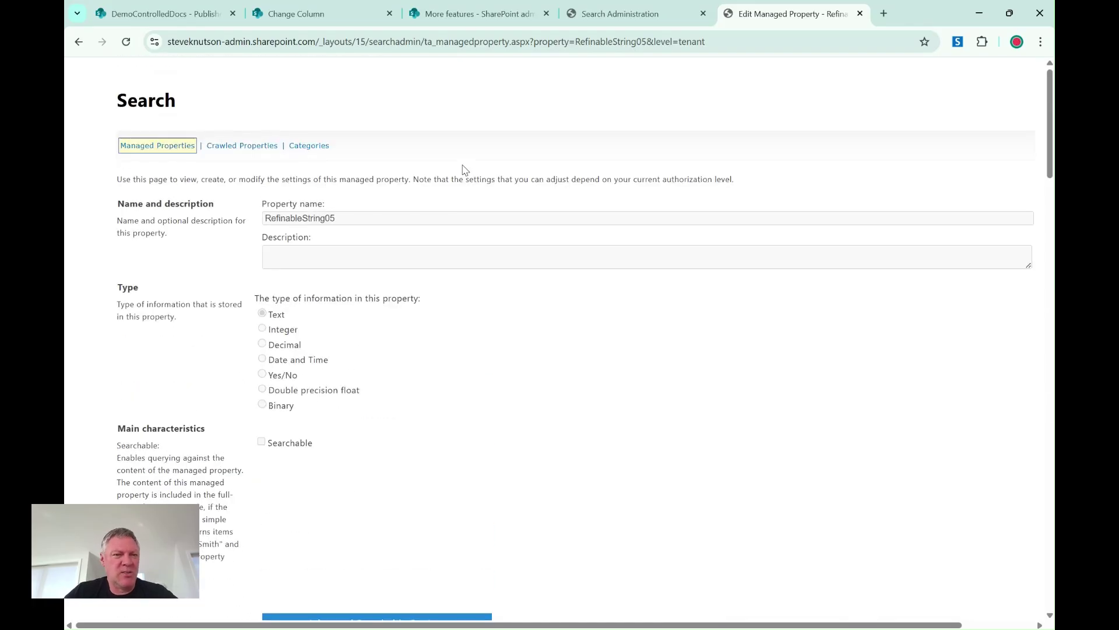
Go back to the PublishedDocs library and open its full library settings, including the advanced settings.
{"action": "left_click", "coordinate": [329, 14]}
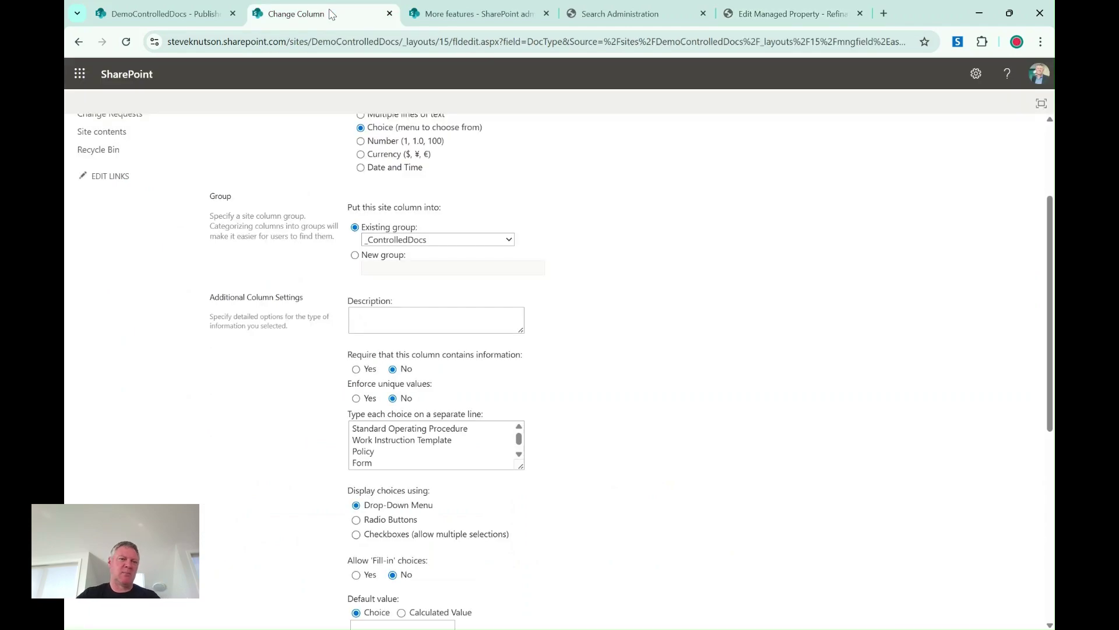
{"action": "left_click", "coordinate": [184, 13]}
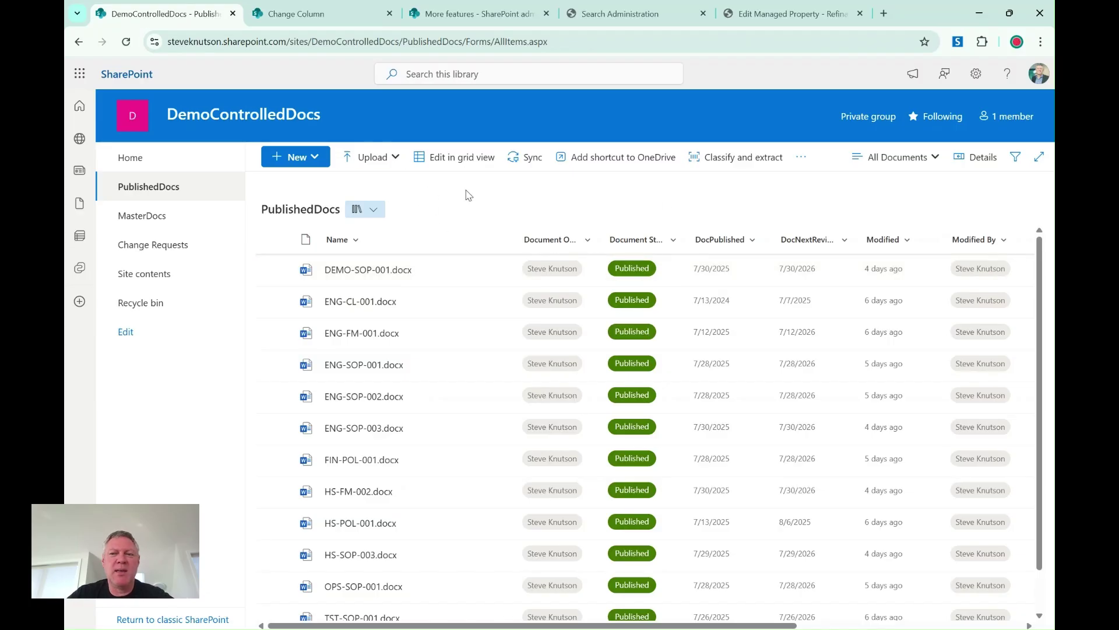
{"action": "left_click", "coordinate": [976, 74]}
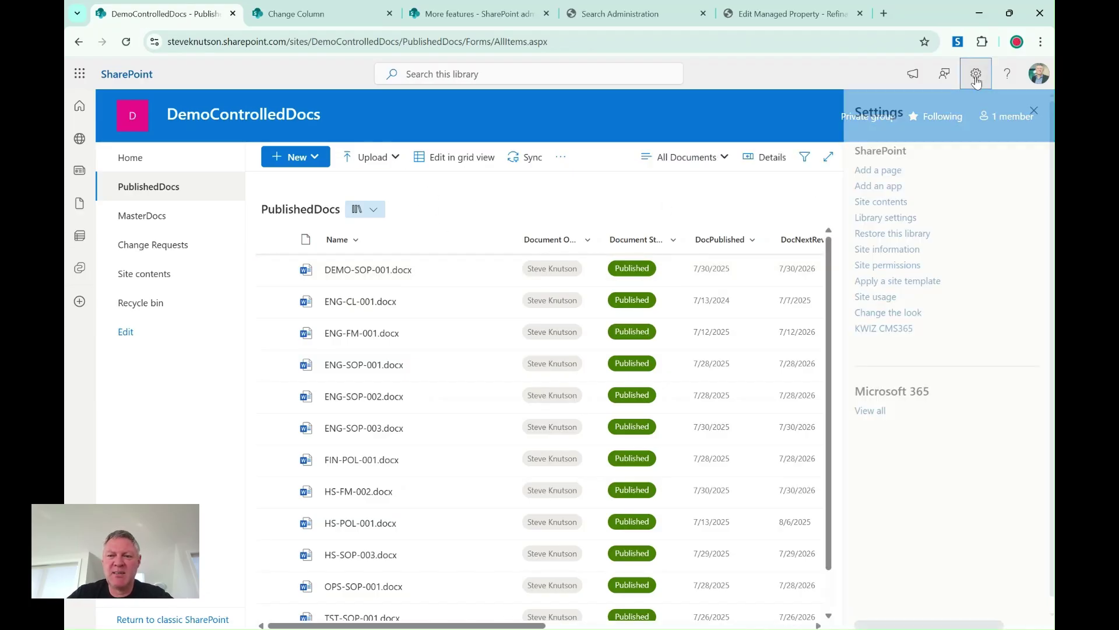
{"action": "left_click", "coordinate": [890, 218]}
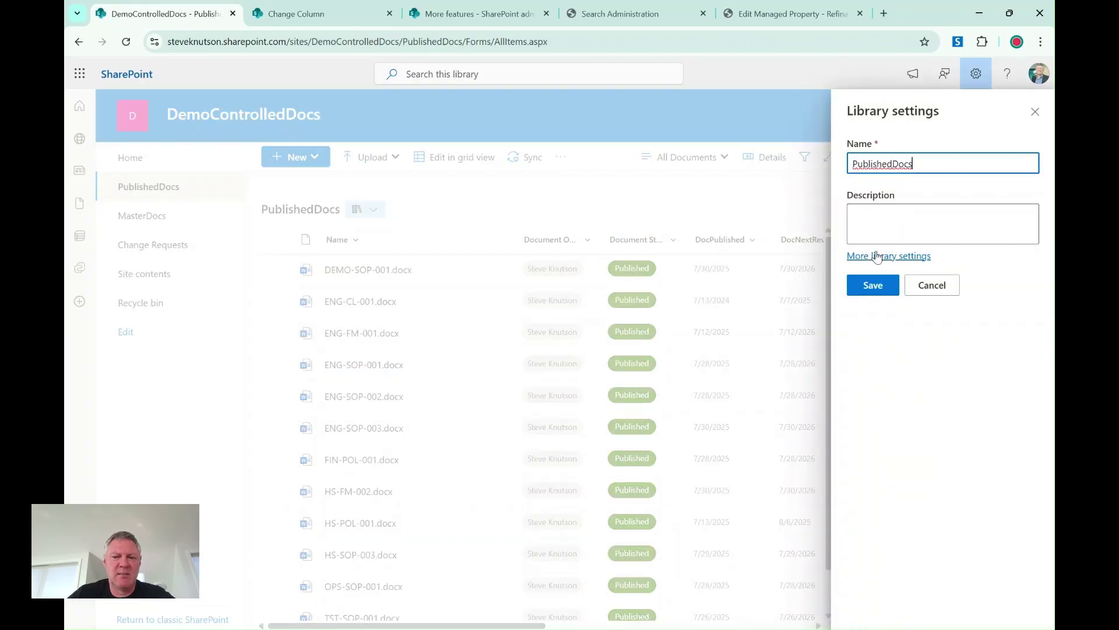
{"action": "left_click", "coordinate": [877, 256]}
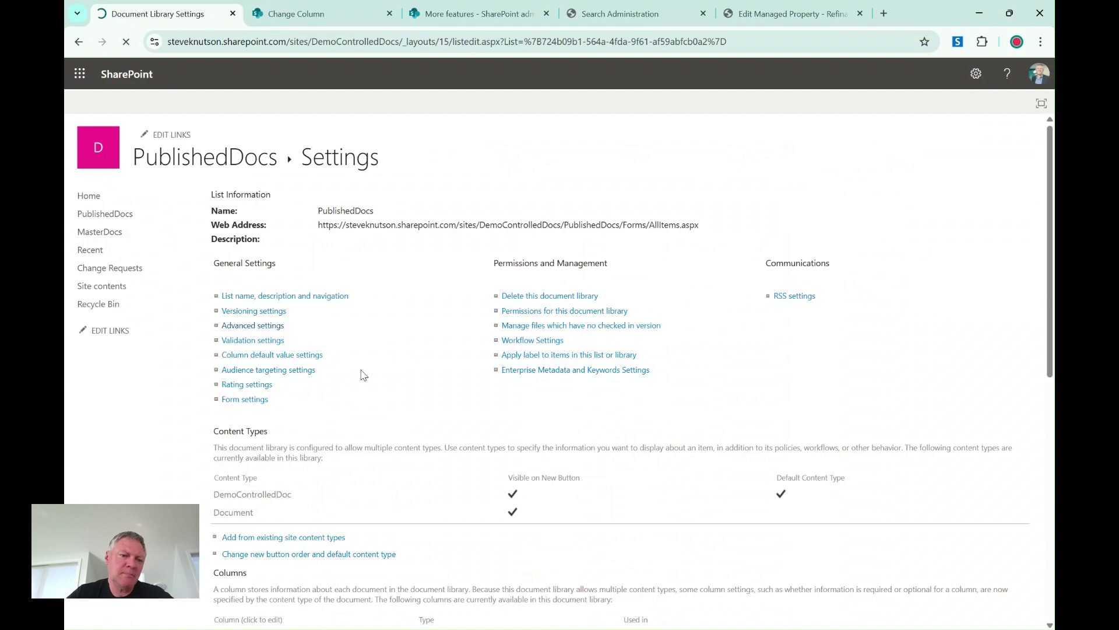
Bring up the Reindex Document Library dialog, acknowledge its statement, and close it without starting a reindex.
{"action": "scroll", "coordinate": [361, 375], "scroll_direction": "down", "scroll_amount": 9}
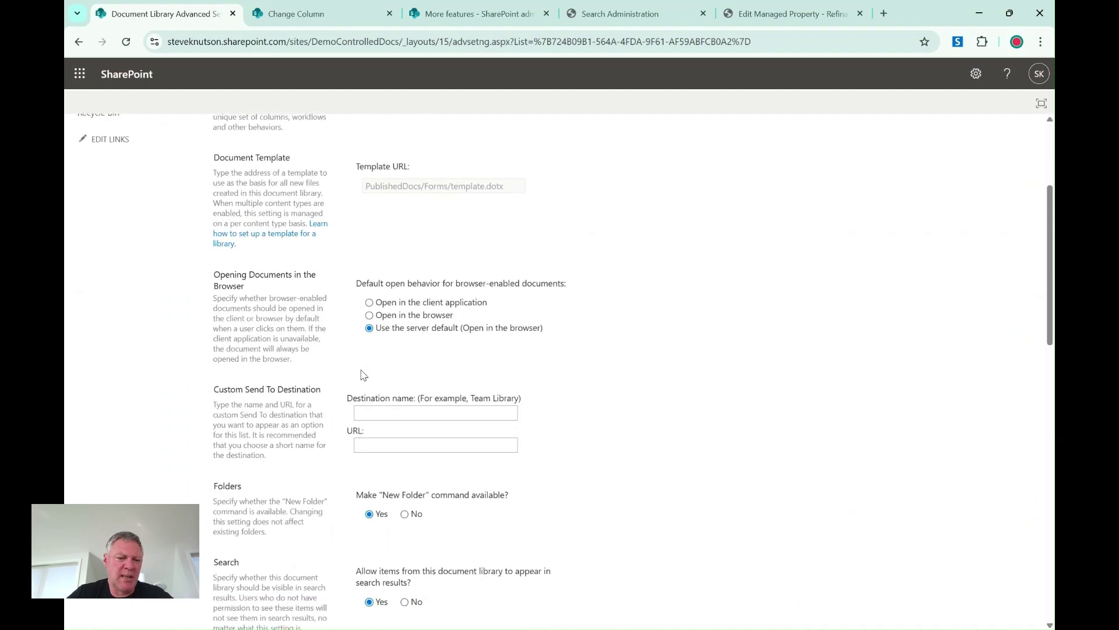
{"action": "left_click", "coordinate": [408, 373]}
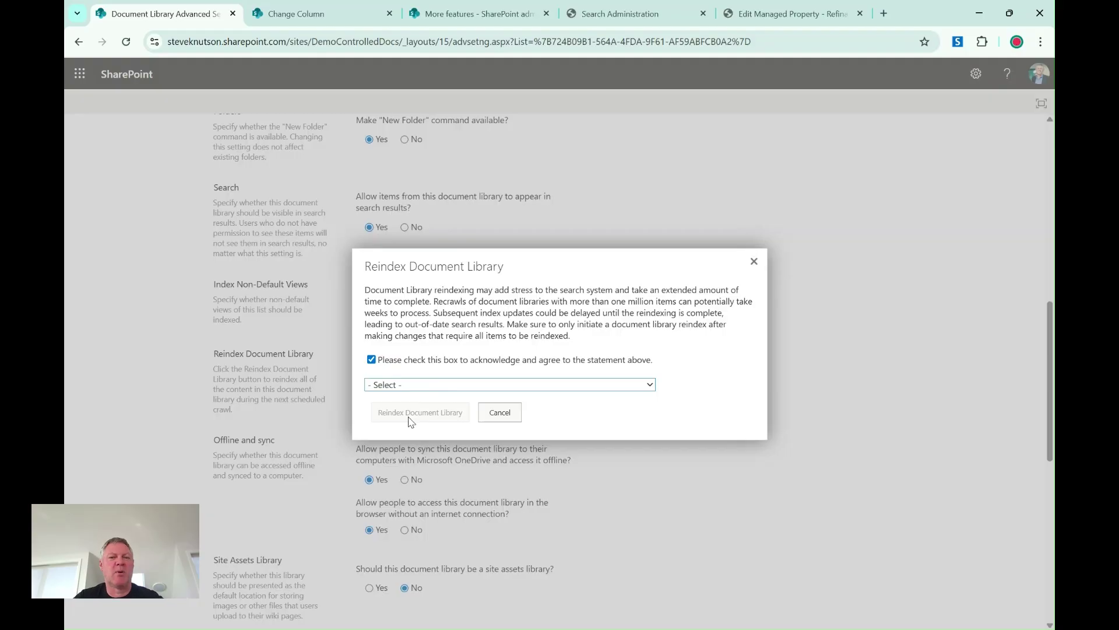
{"action": "left_click", "coordinate": [754, 262]}
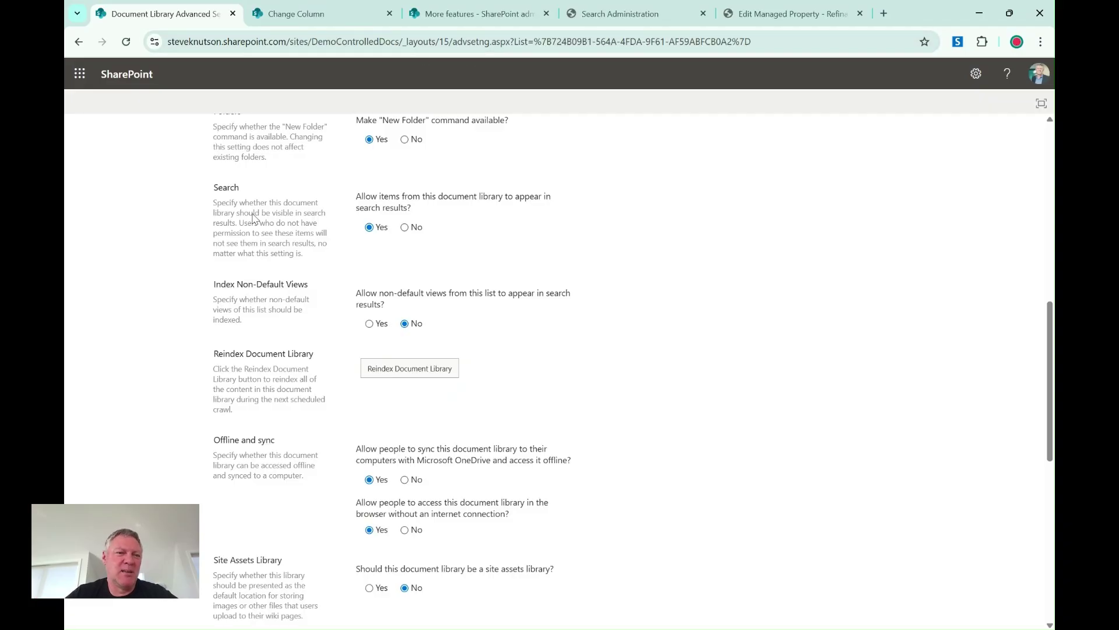
Open the site's home page, check the tenant's Manage apps list for PnP Modern Search, and return to the home page.
{"action": "scroll", "coordinate": [251, 219], "scroll_direction": "up", "scroll_amount": 10}
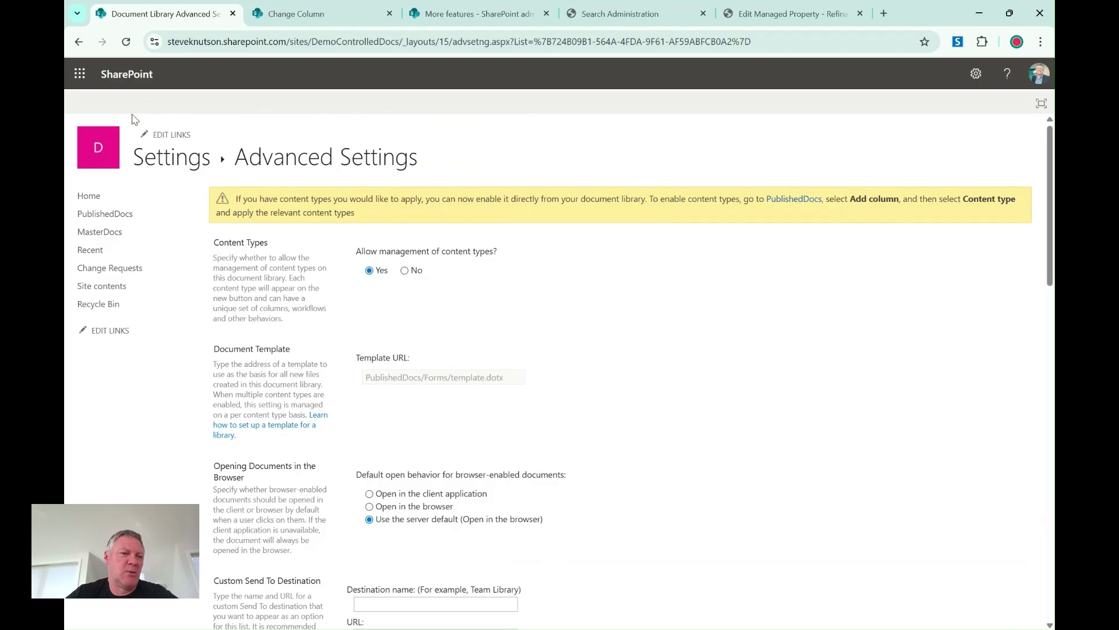
{"action": "left_click", "coordinate": [89, 197]}
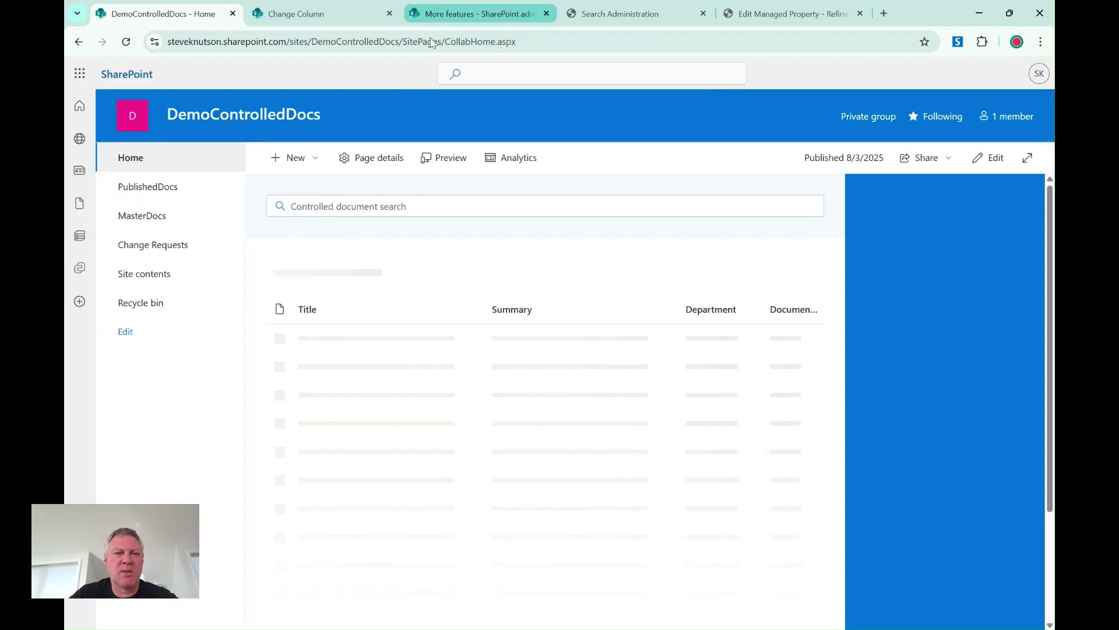
{"action": "left_click", "coordinate": [590, 21]}
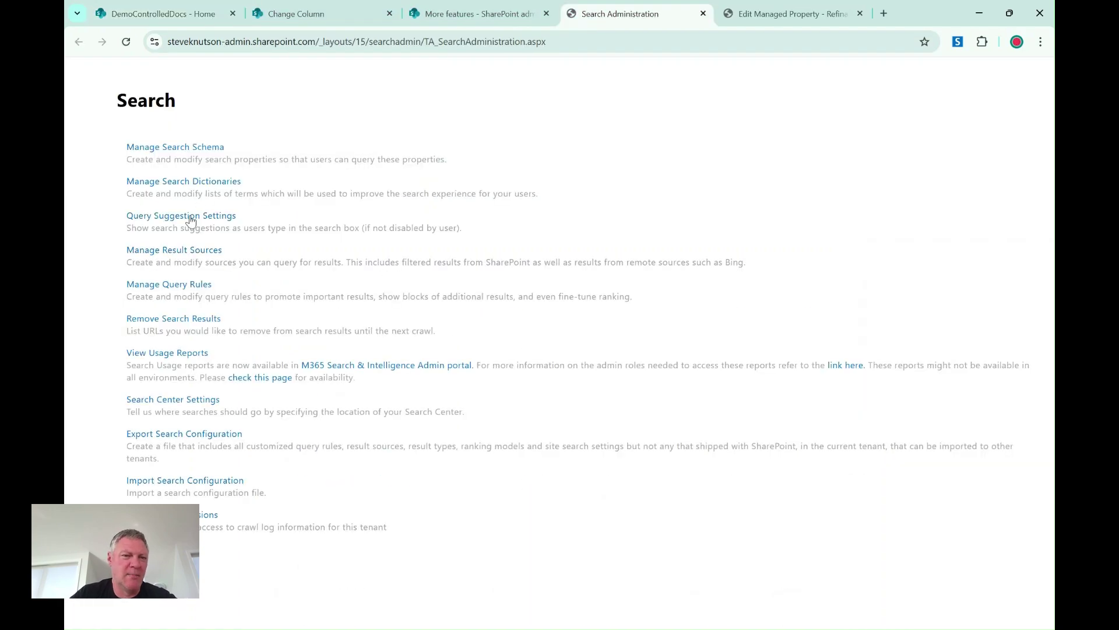
{"action": "left_click", "coordinate": [463, 14]}
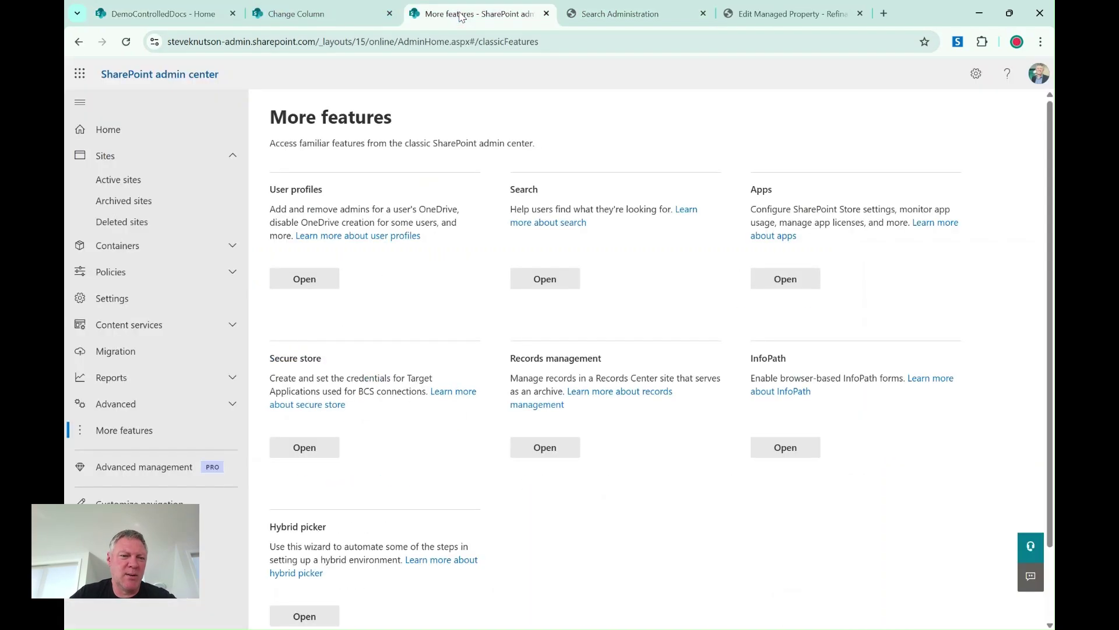
{"action": "left_click", "coordinate": [784, 279]}
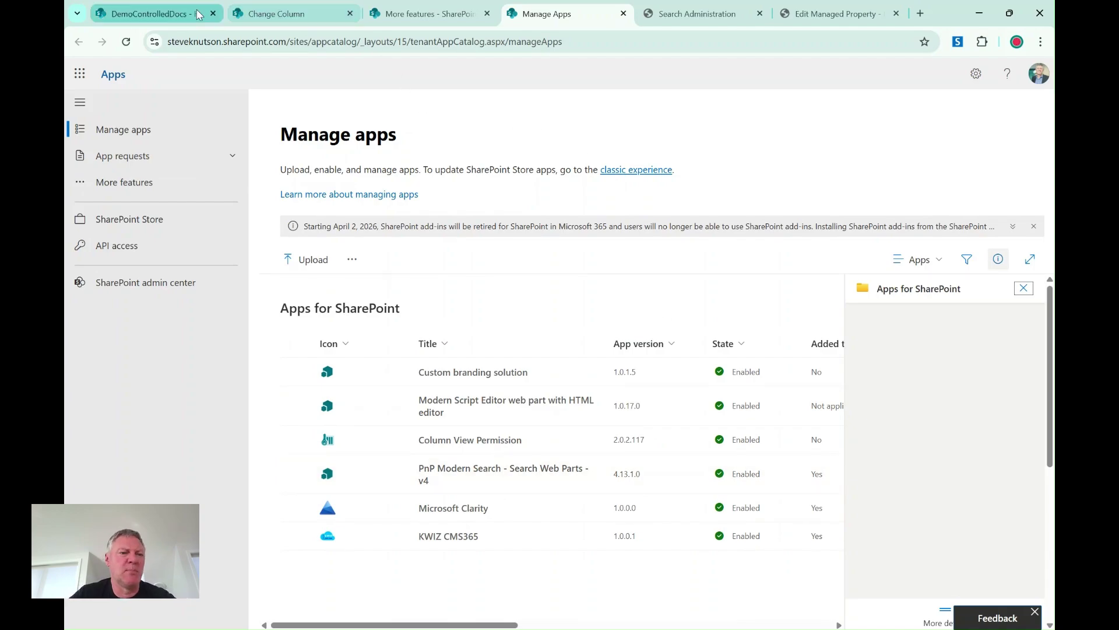
{"action": "left_click", "coordinate": [165, 10]}
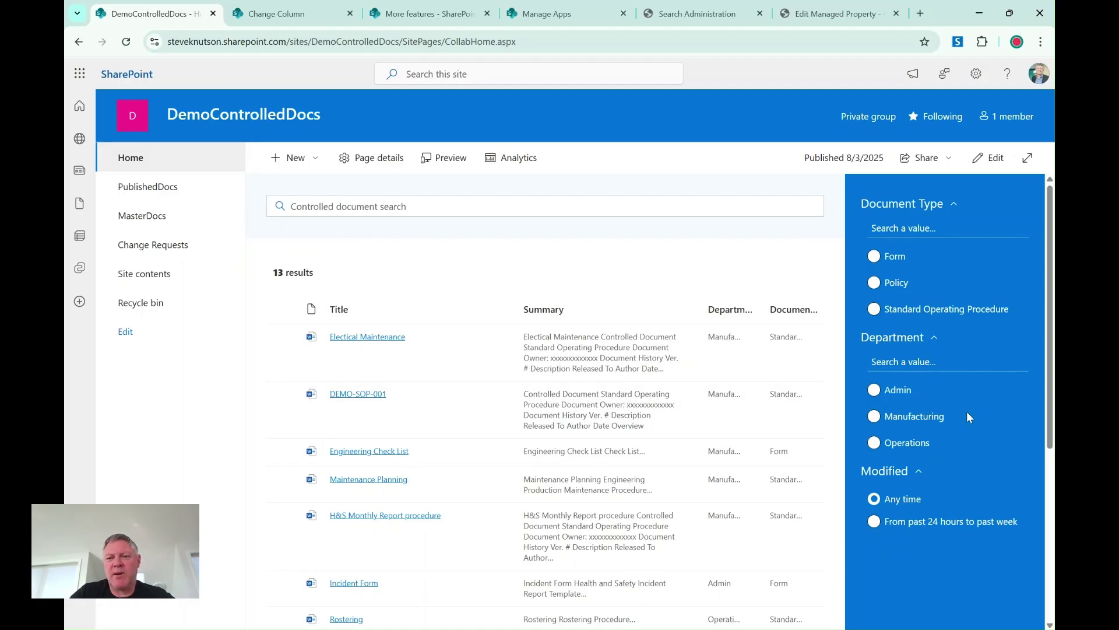
Put the home page in edit mode, search the web part picker for "pnp", and close it without adding a web part.
{"action": "left_click", "coordinate": [989, 165]}
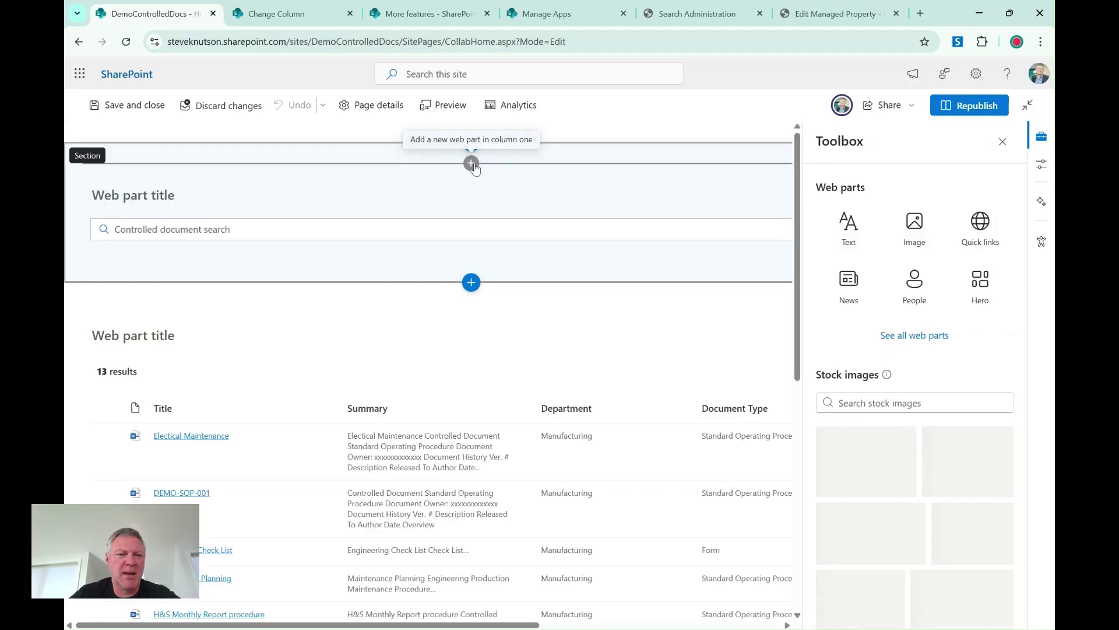
{"action": "left_click", "coordinate": [472, 164]}
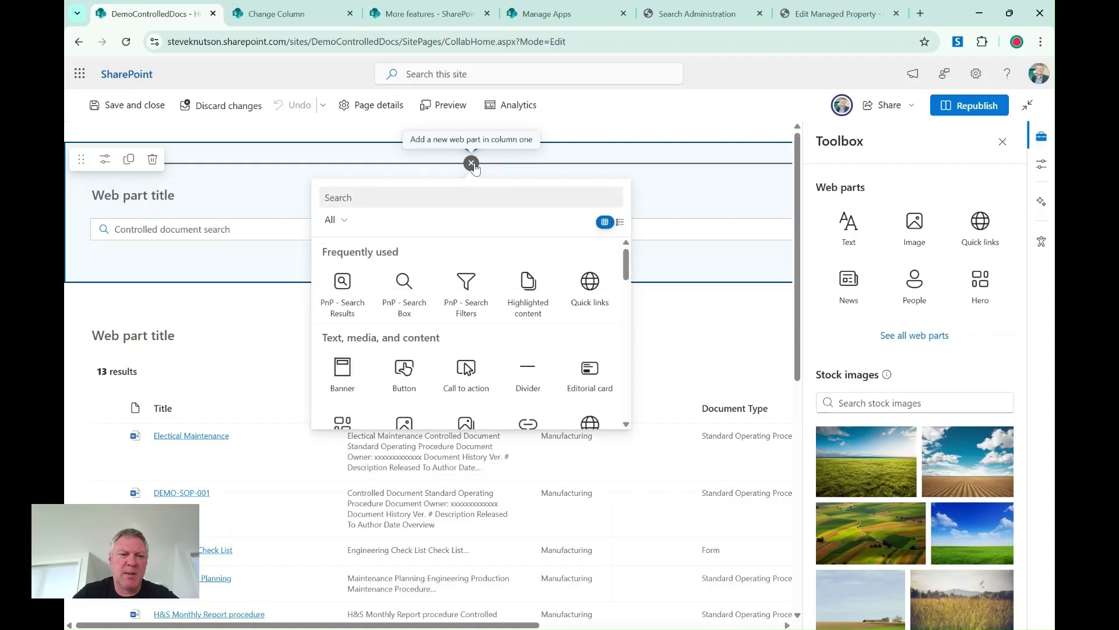
{"action": "type", "text": "pnp"}
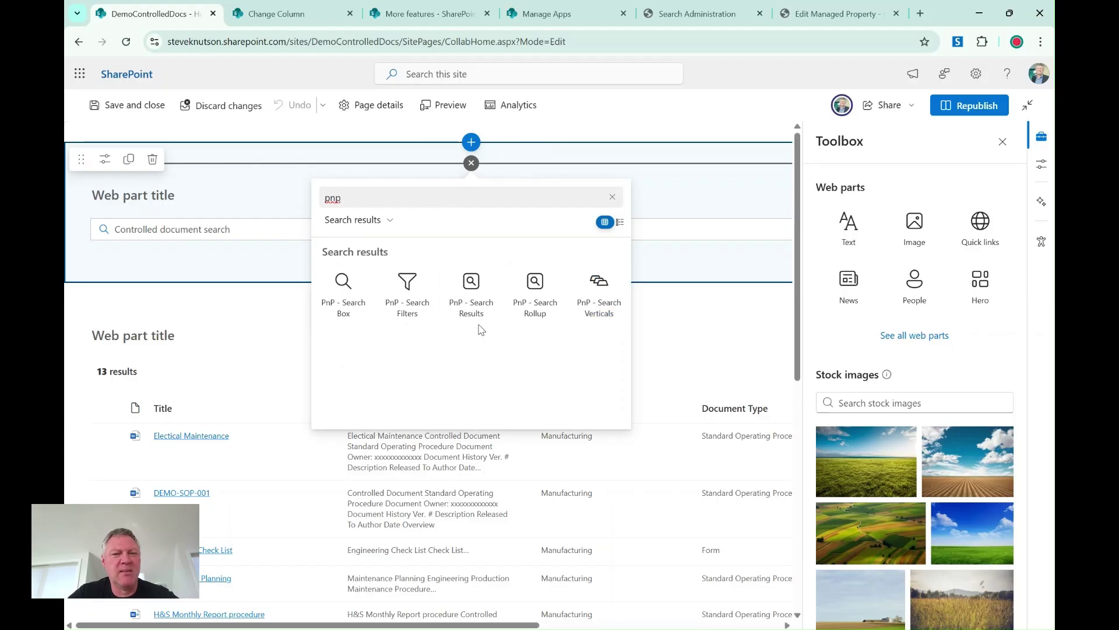
{"action": "left_click", "coordinate": [612, 196]}
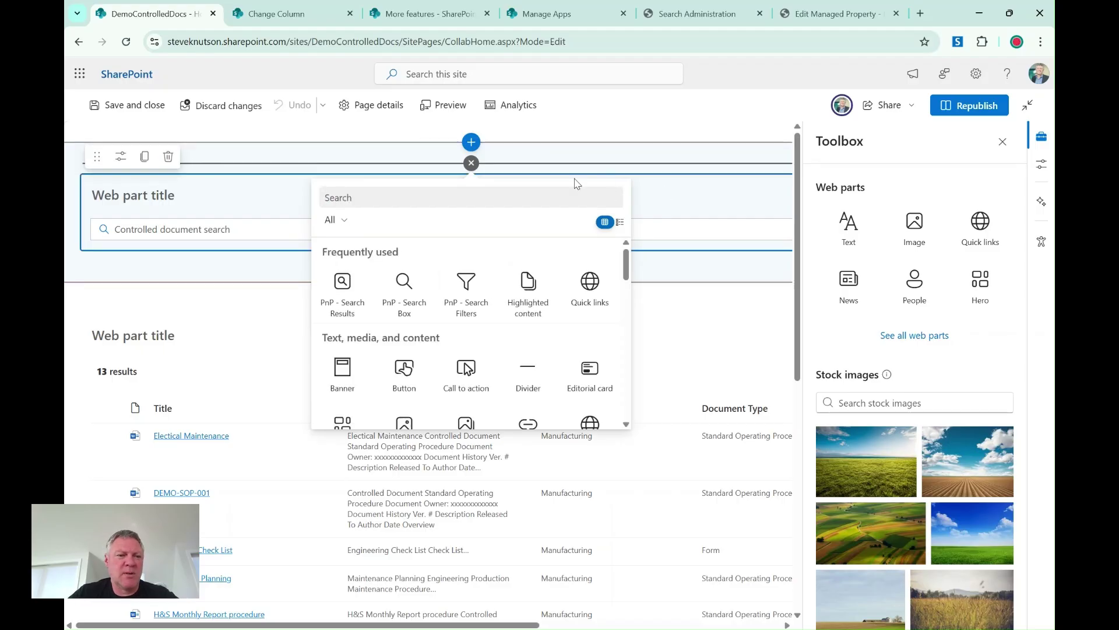
{"action": "left_click", "coordinate": [249, 225]}
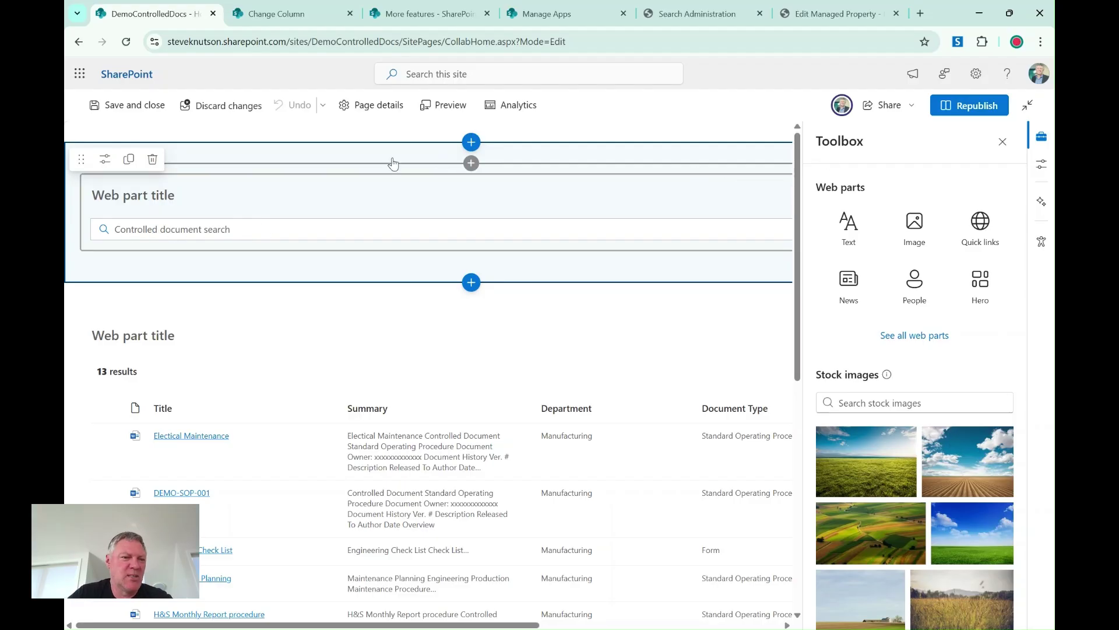
Open the PnP - Search Box web part's settings, examine its placeholder text and query options, and close them.
{"action": "left_click", "coordinate": [105, 160]}
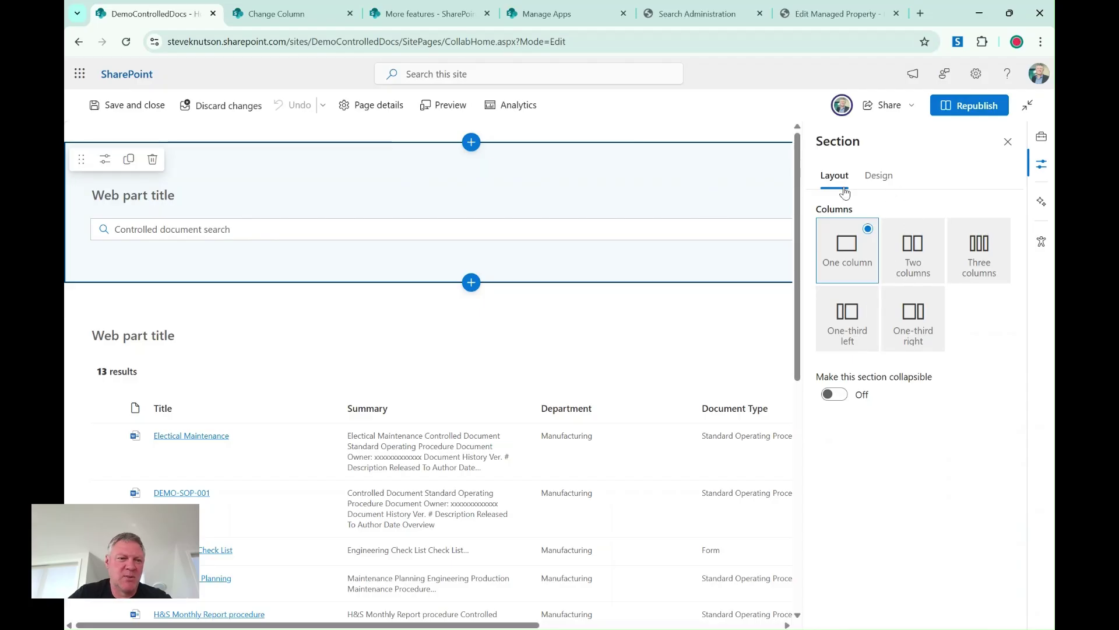
{"action": "left_click", "coordinate": [105, 158]}
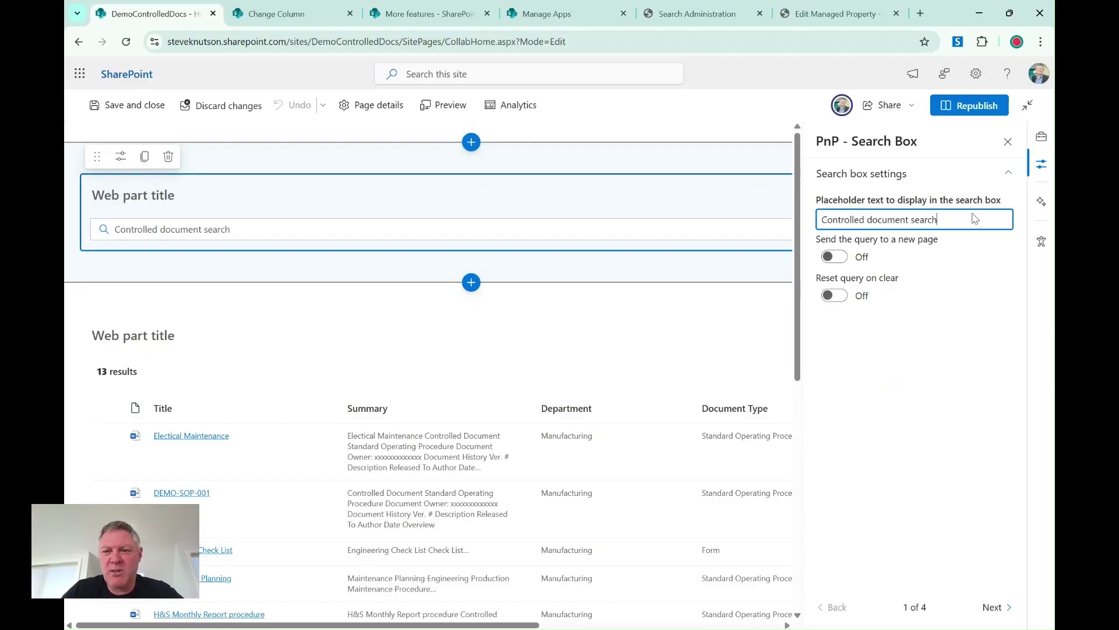
{"action": "left_click", "coordinate": [1010, 145]}
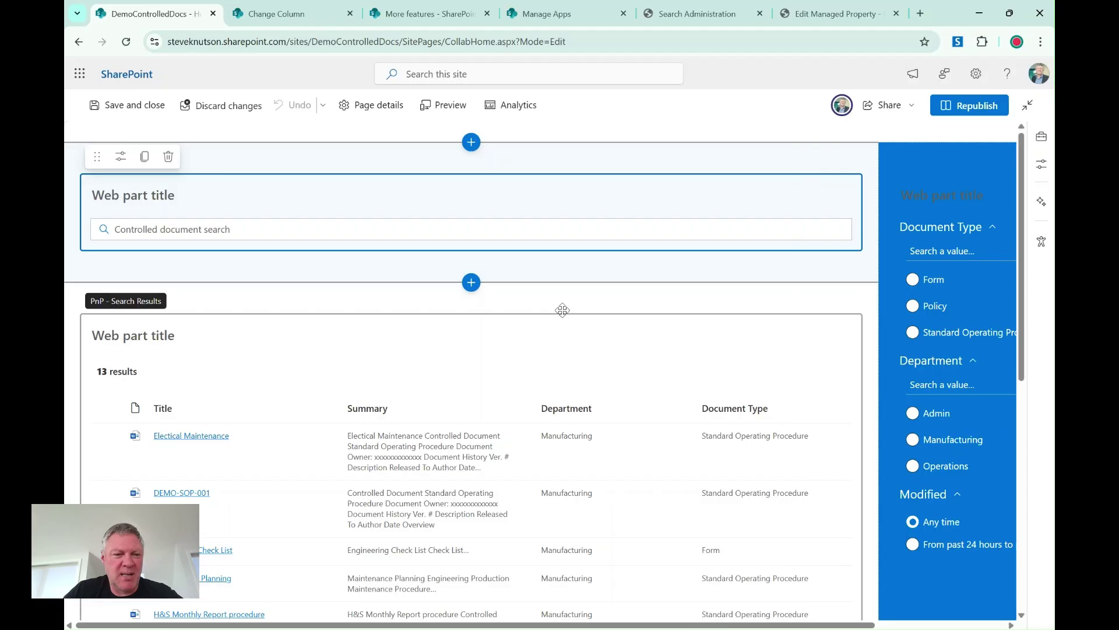
Open the PnP - Search Results web part's settings and examine its data source, query template and result source.
{"action": "left_click", "coordinate": [427, 349]}
{"action": "scroll", "coordinate": [429, 351], "scroll_direction": "down", "scroll_amount": 3}
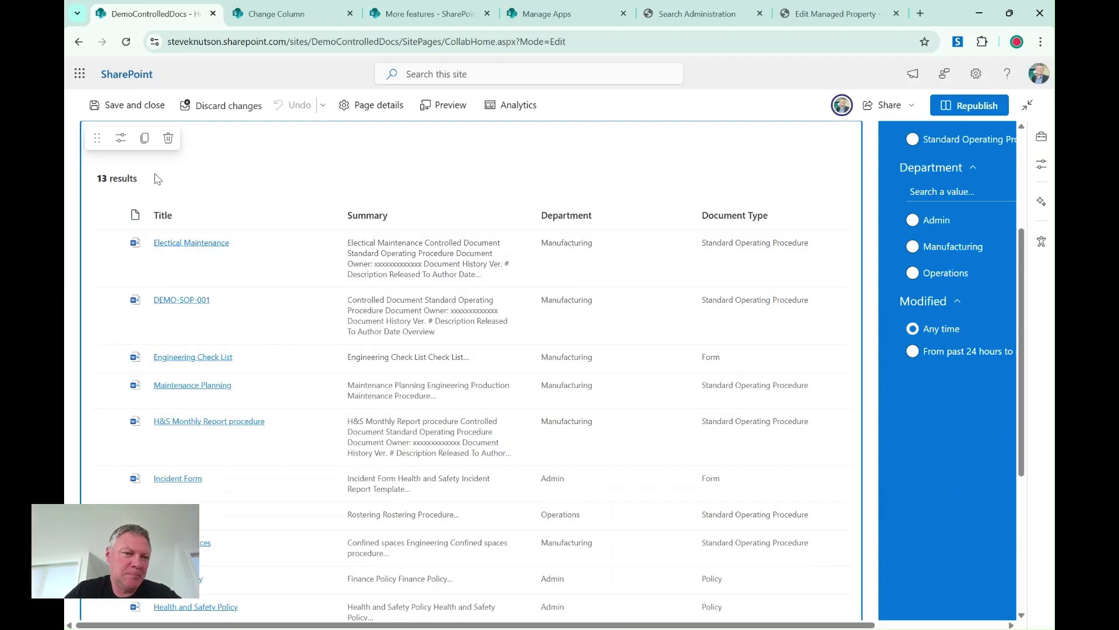
{"action": "left_click", "coordinate": [121, 138]}
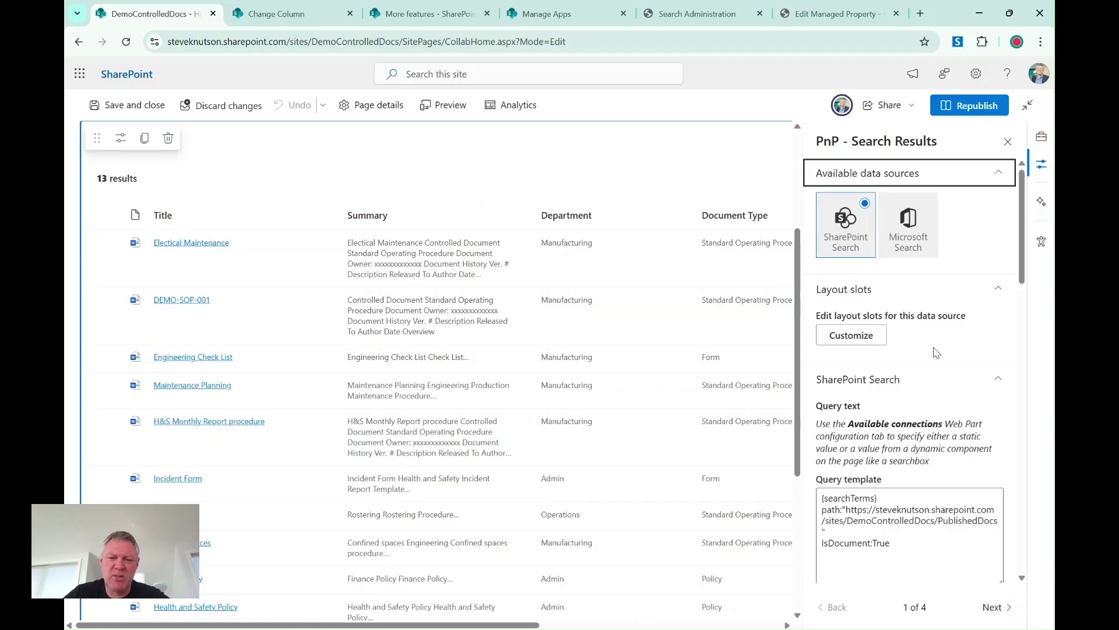
{"action": "scroll", "coordinate": [942, 385], "scroll_direction": "down", "scroll_amount": 3}
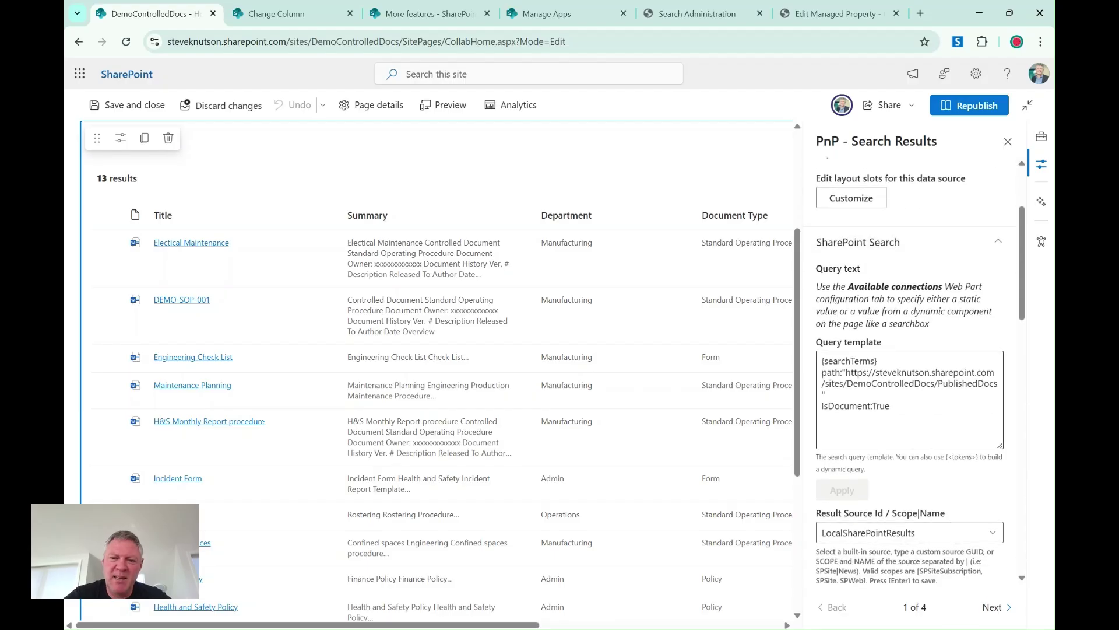
{"action": "scroll", "coordinate": [1031, 411], "scroll_direction": "up", "scroll_amount": 5}
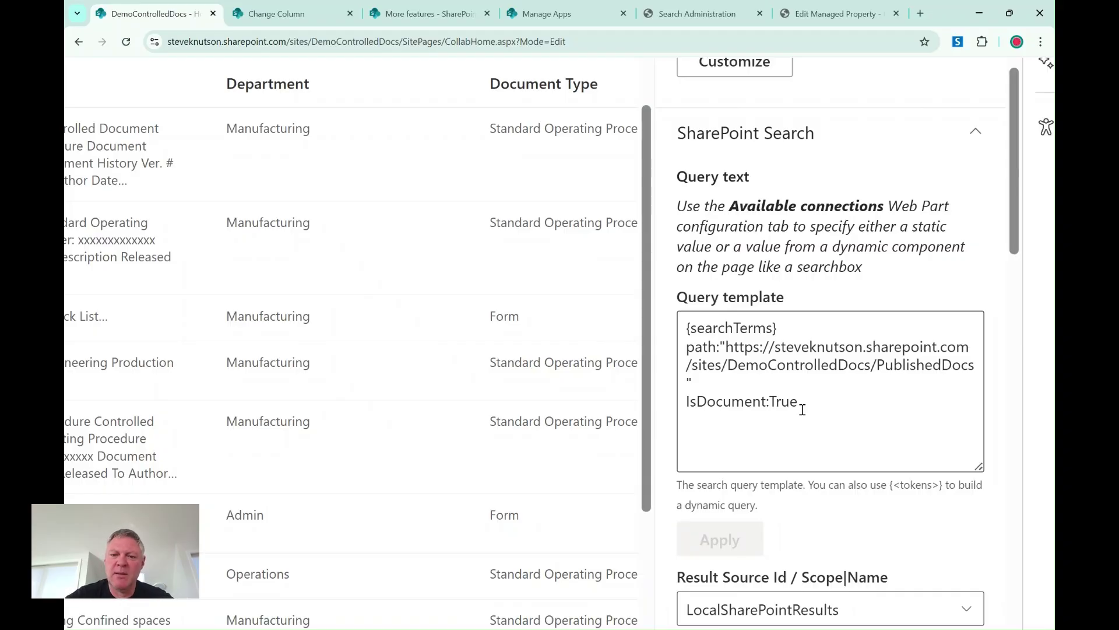
{"action": "scroll", "coordinate": [802, 409], "scroll_direction": "down", "scroll_amount": 4}
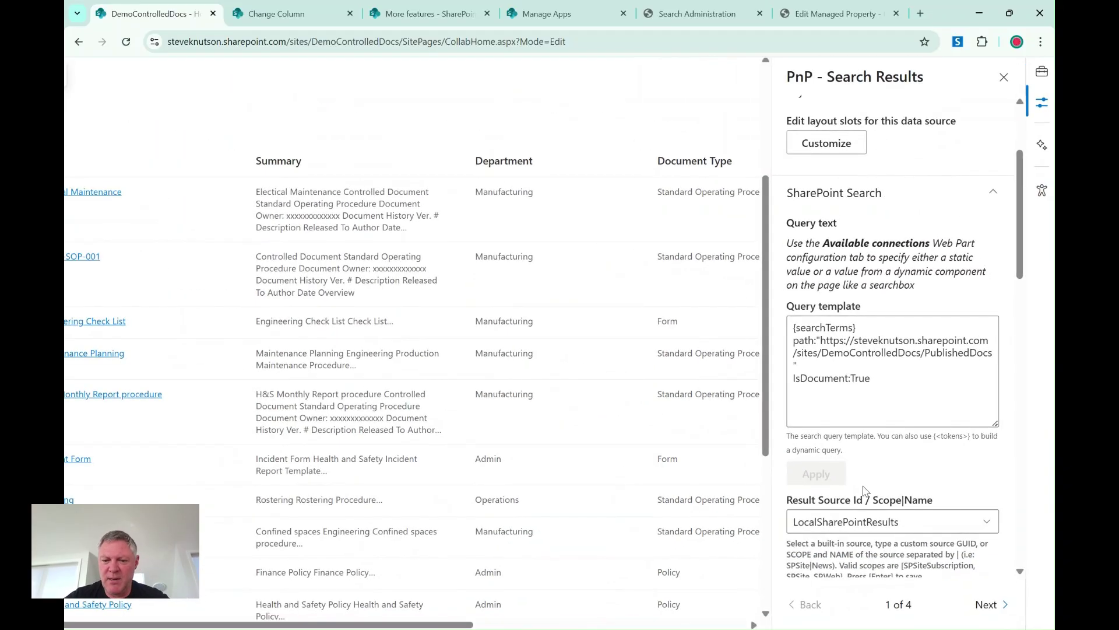
{"action": "scroll", "coordinate": [866, 492], "scroll_direction": "down", "scroll_amount": 4}
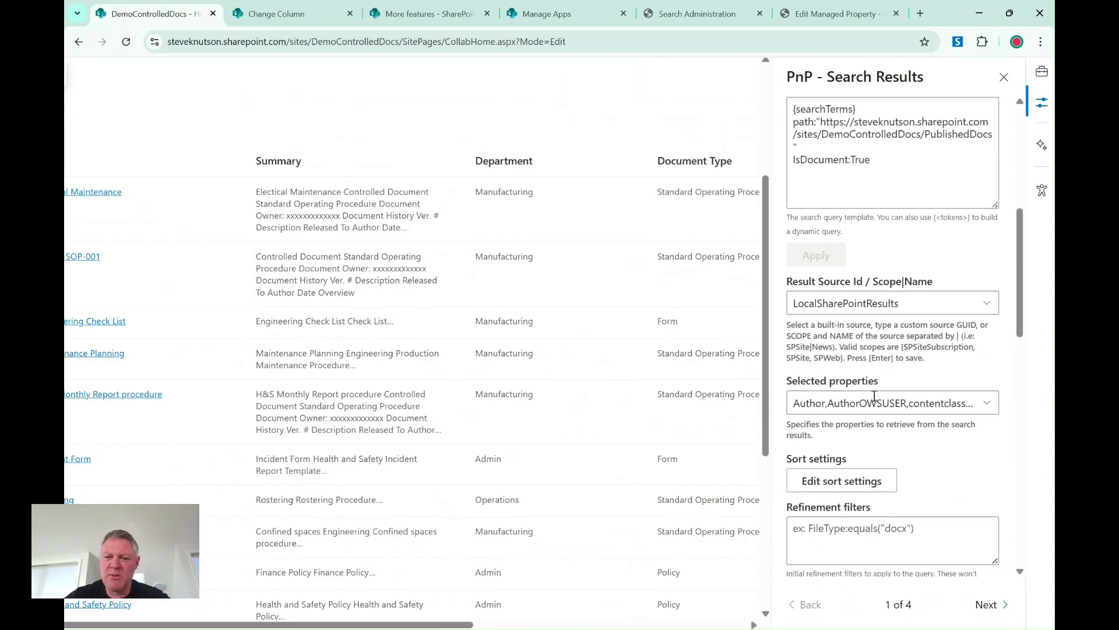
{"action": "left_click", "coordinate": [802, 405]}
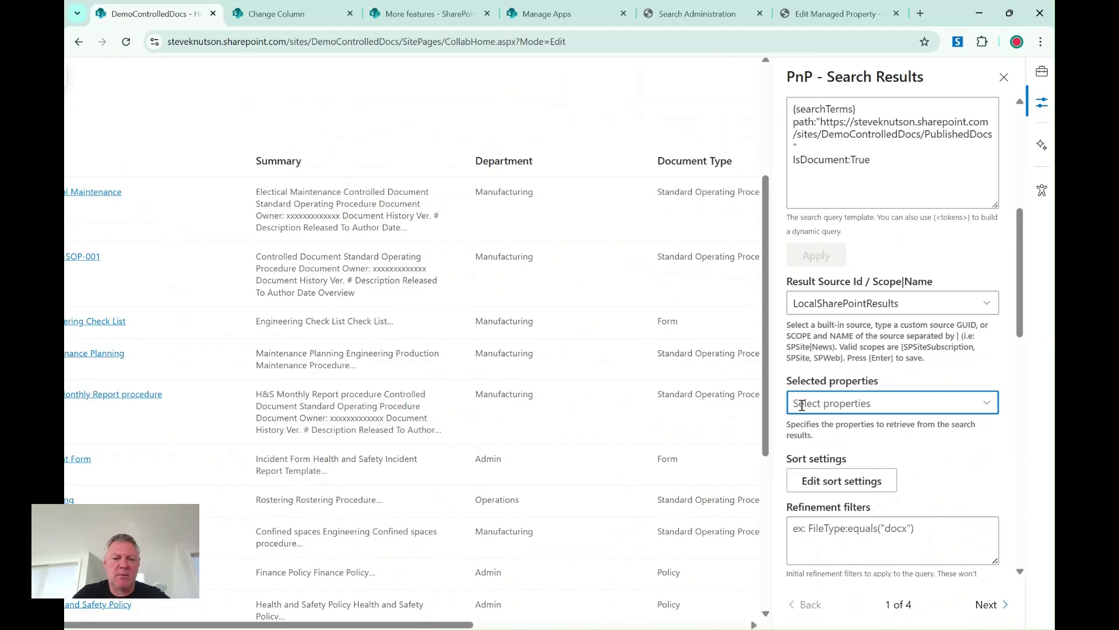
{"action": "type", "text": "Refina"}
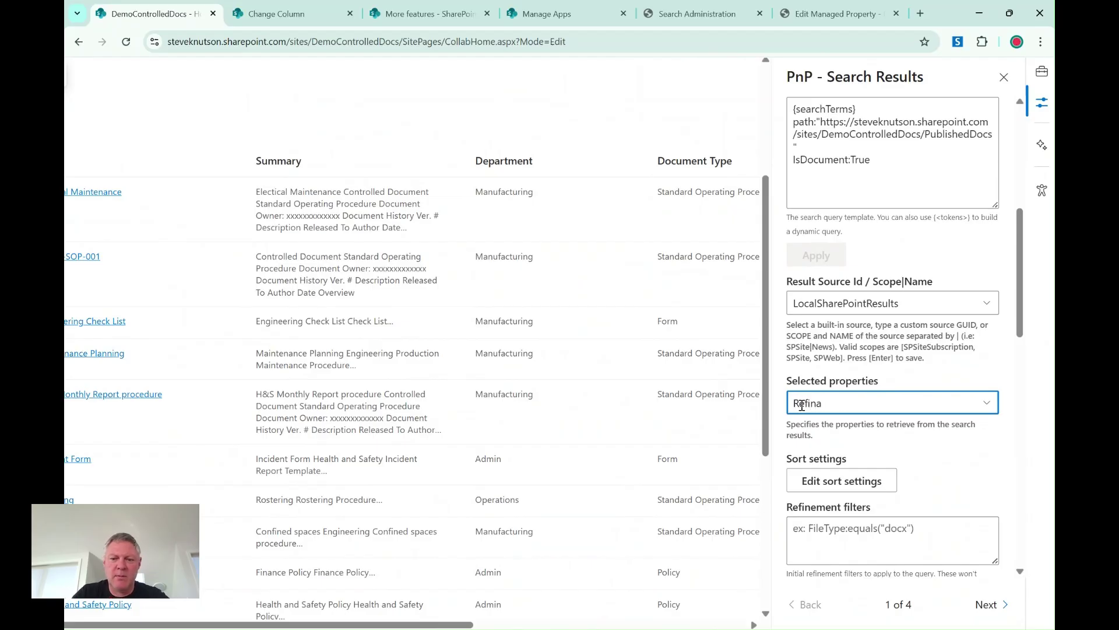
{"action": "key", "text": "BackSpace"}
{"action": "type", "text": "e"}
{"action": "key", "text": "BackSpace"}
{"action": "type", "text": "ableString0"}
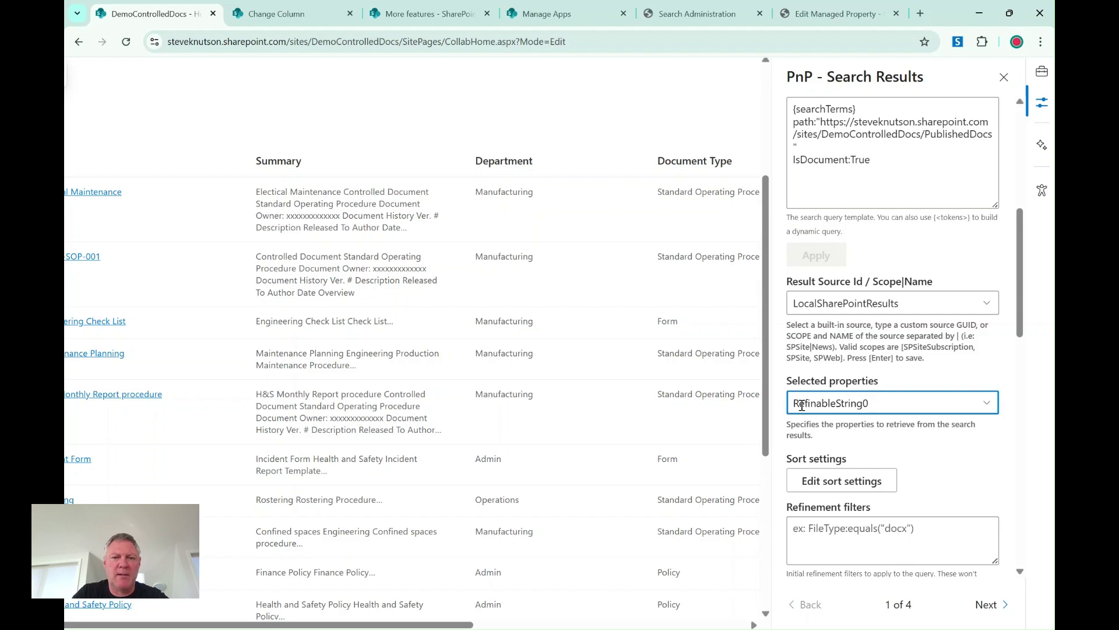
{"action": "type", "text": "06"}
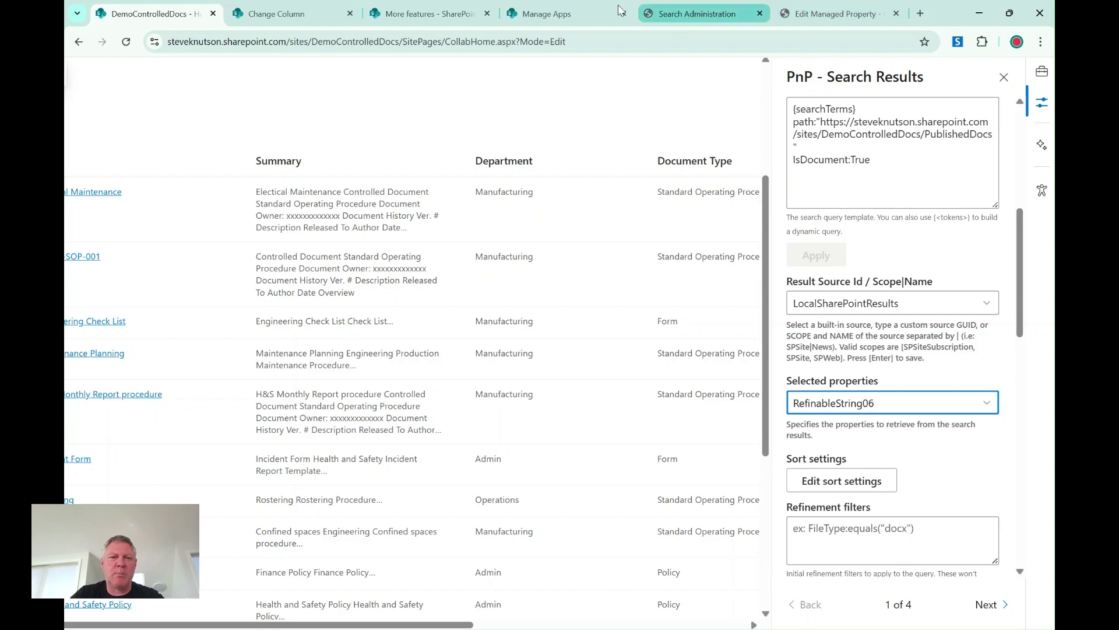
{"action": "key", "text": "BackSpace"}
{"action": "key", "text": "BackSpace"}
{"action": "key", "text": "BackSpace"}
{"action": "key", "text": "BackSpace"}
{"action": "key", "text": "BackSpace"}
{"action": "key", "text": "BackSpace"}
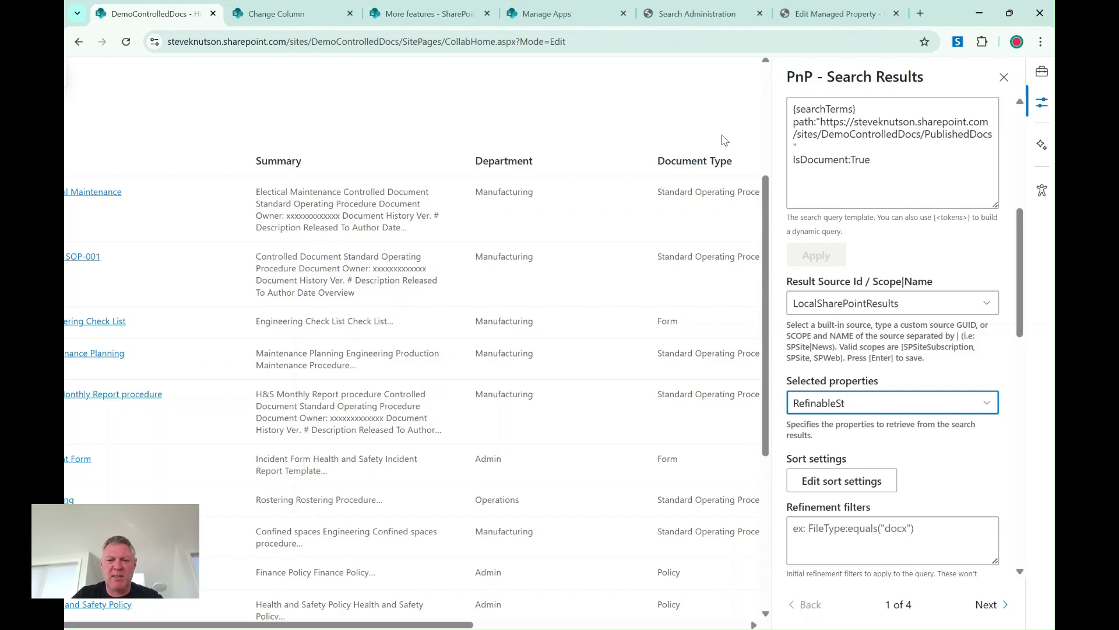
{"action": "key", "text": "BackSpace"}
{"action": "key", "text": "BackSpace"}
{"action": "key", "text": "BackSpace"}
{"action": "key", "text": "BackSpace"}
{"action": "key", "text": "BackSpace"}
{"action": "key", "text": "BackSpace"}
{"action": "key", "text": "BackSpace"}
{"action": "key", "text": "BackSpace"}
{"action": "key", "text": "BackSpace"}
{"action": "key", "text": "BackSpace"}
{"action": "key", "text": "BackSpace"}
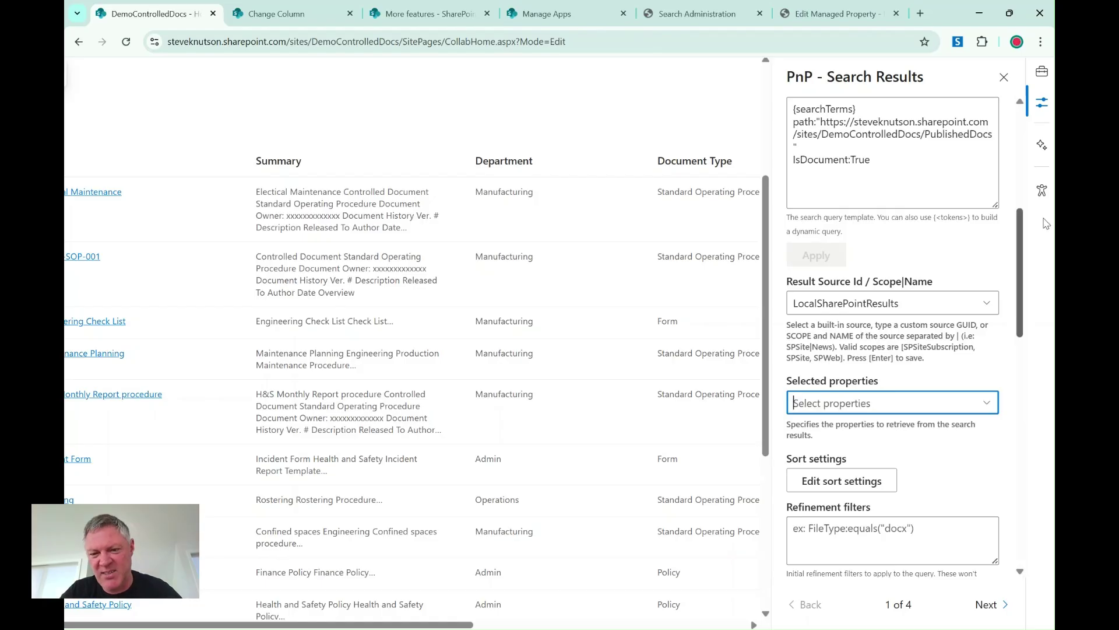
Expand the Selected properties list and examine which RefinableString managed properties are selected.
{"action": "left_click", "coordinate": [994, 403]}
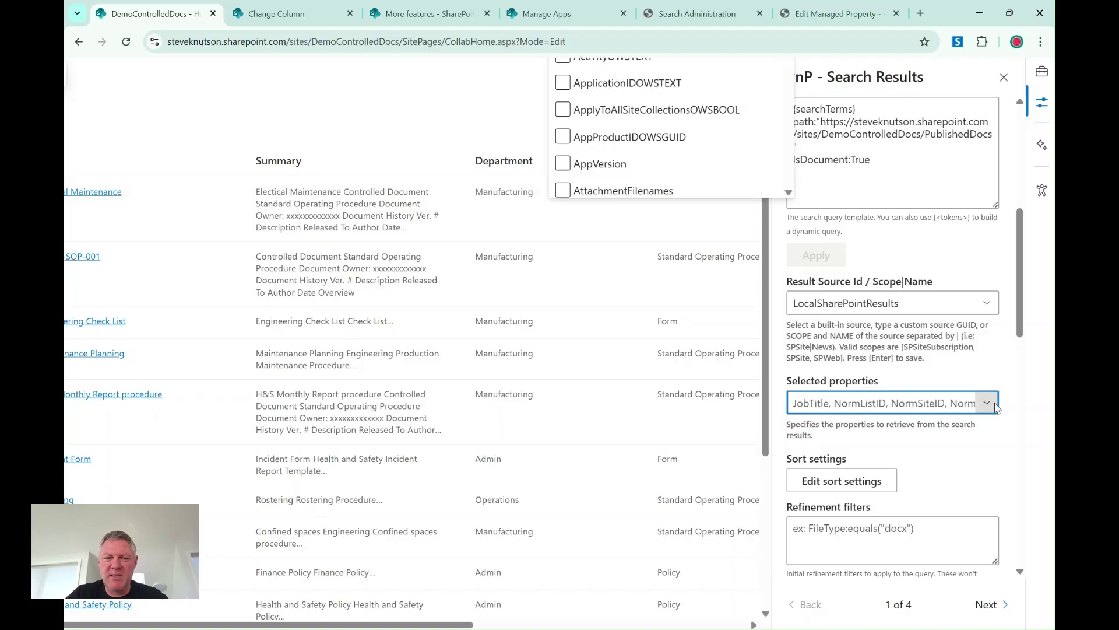
{"action": "scroll", "coordinate": [696, 419], "scroll_direction": "down", "scroll_amount": 8}
{"action": "scroll", "coordinate": [697, 420], "scroll_direction": "down", "scroll_amount": 20}
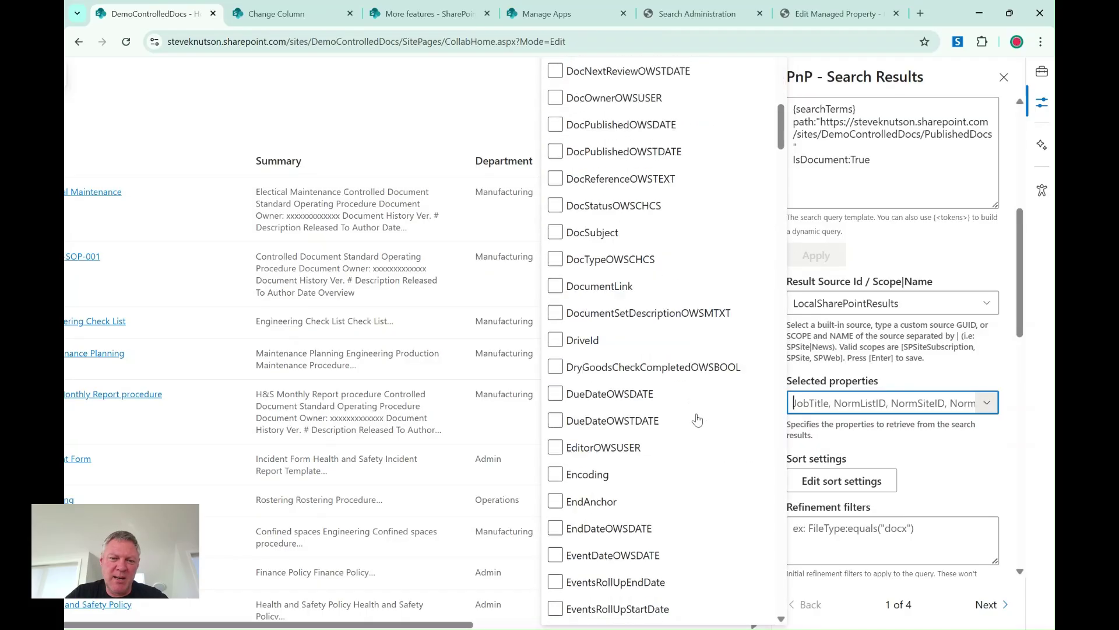
{"action": "scroll", "coordinate": [697, 420], "scroll_direction": "down", "scroll_amount": 20}
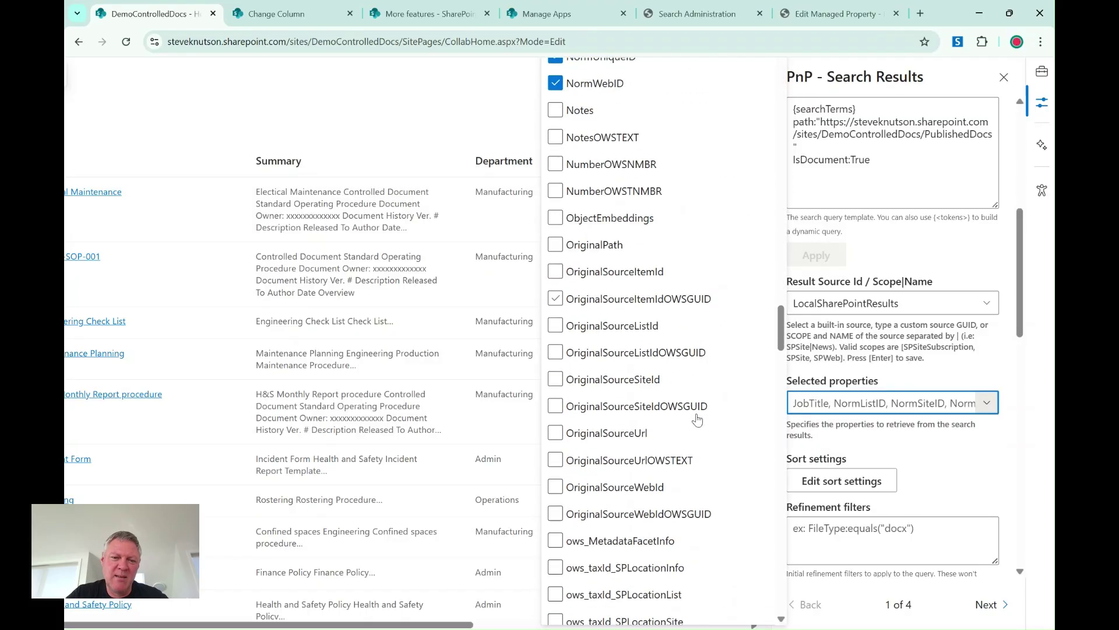
{"action": "scroll", "coordinate": [697, 419], "scroll_direction": "down", "scroll_amount": 15}
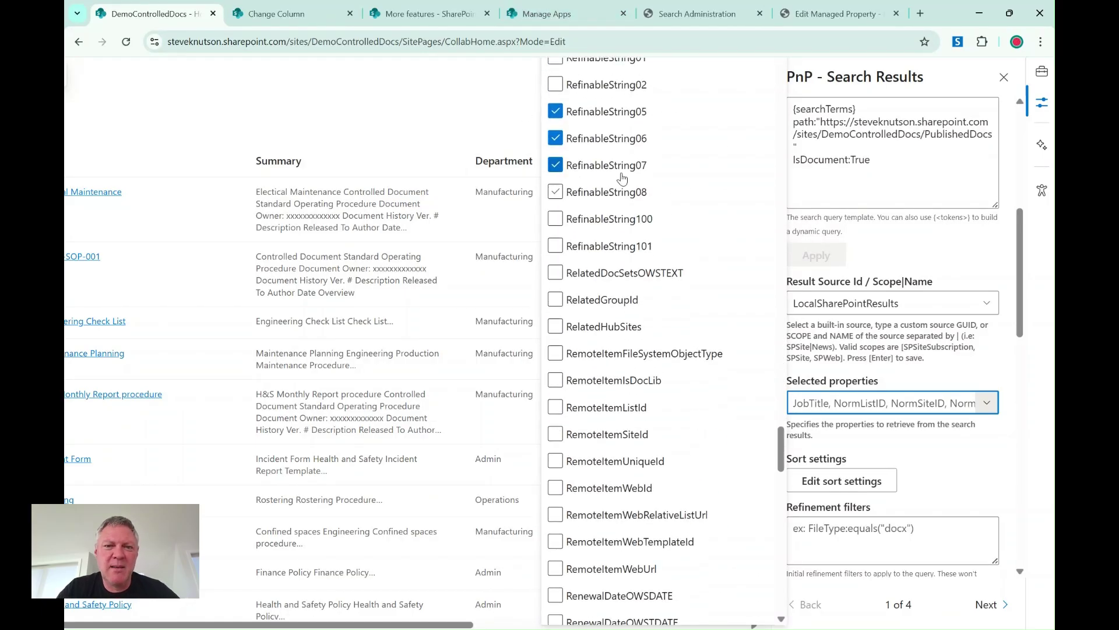
{"action": "left_click", "coordinate": [697, 192]}
Review the remaining search settings of the results web part, through to the paging options.
{"action": "scroll", "coordinate": [892, 309], "scroll_direction": "down", "scroll_amount": 2}
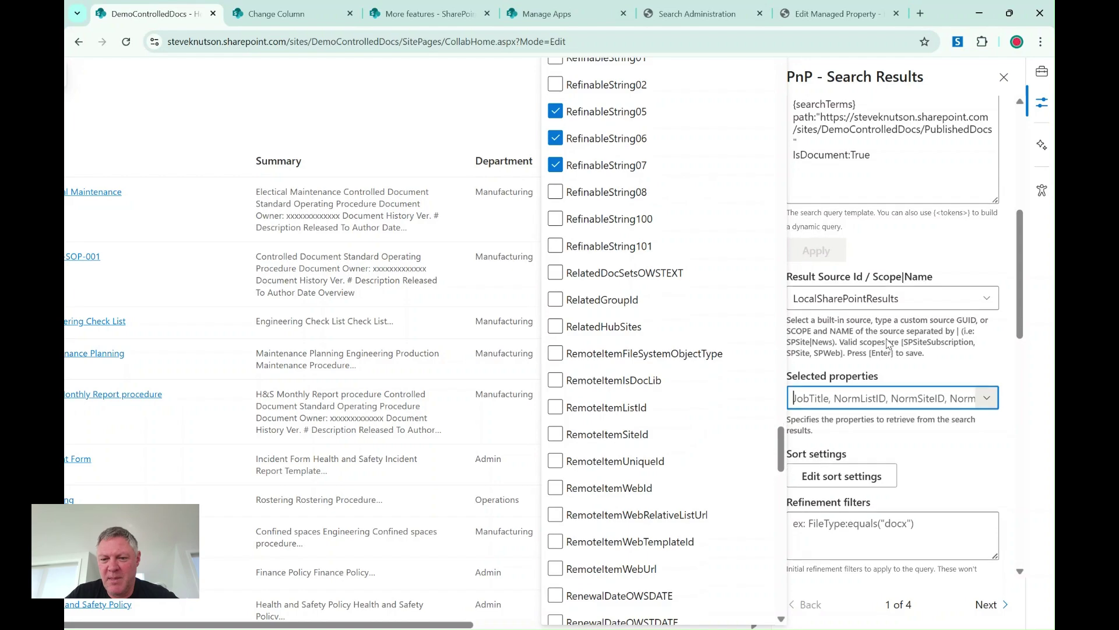
{"action": "scroll", "coordinate": [889, 341], "scroll_direction": "down", "scroll_amount": 6}
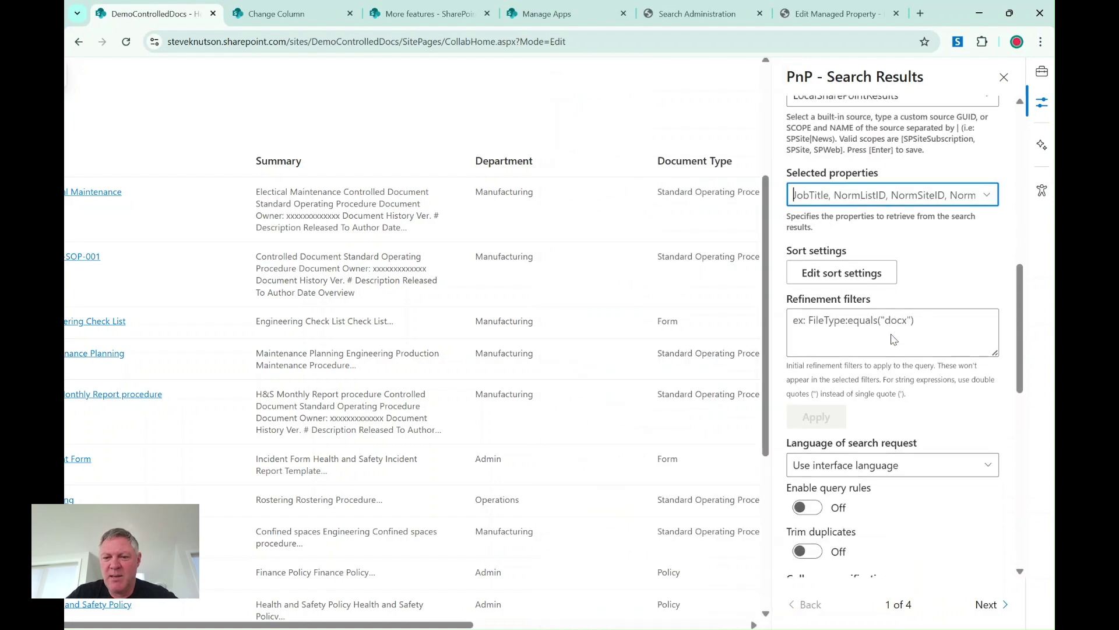
{"action": "scroll", "coordinate": [893, 338], "scroll_direction": "down", "scroll_amount": 7}
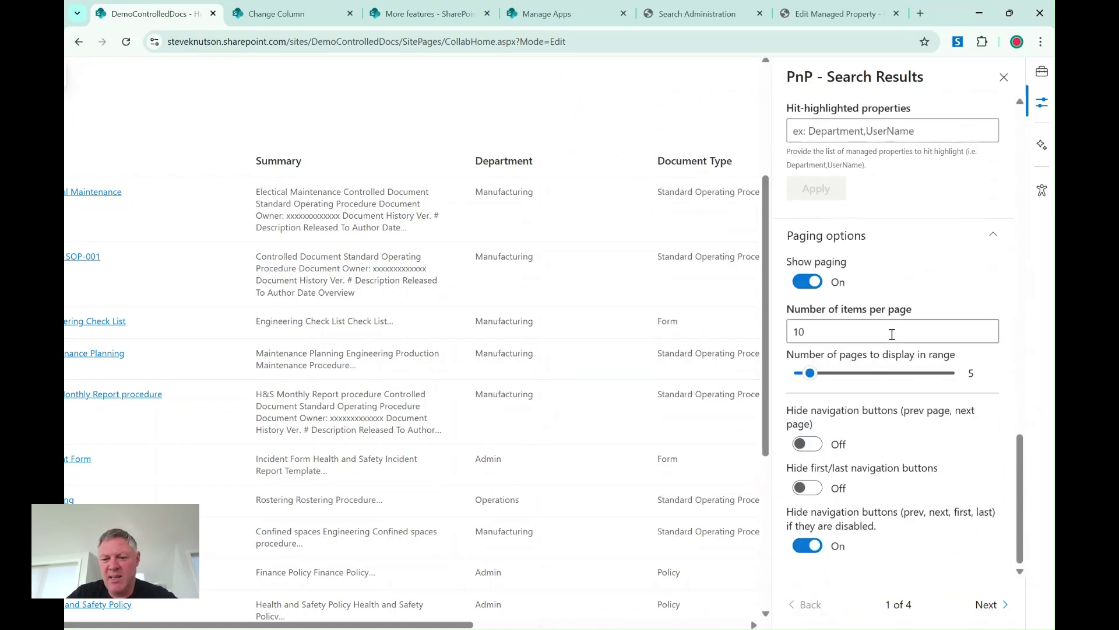
Review the results web part's available layouts and layout options on the second settings page, and open the Manage columns editor.
{"action": "left_click", "coordinate": [986, 604]}
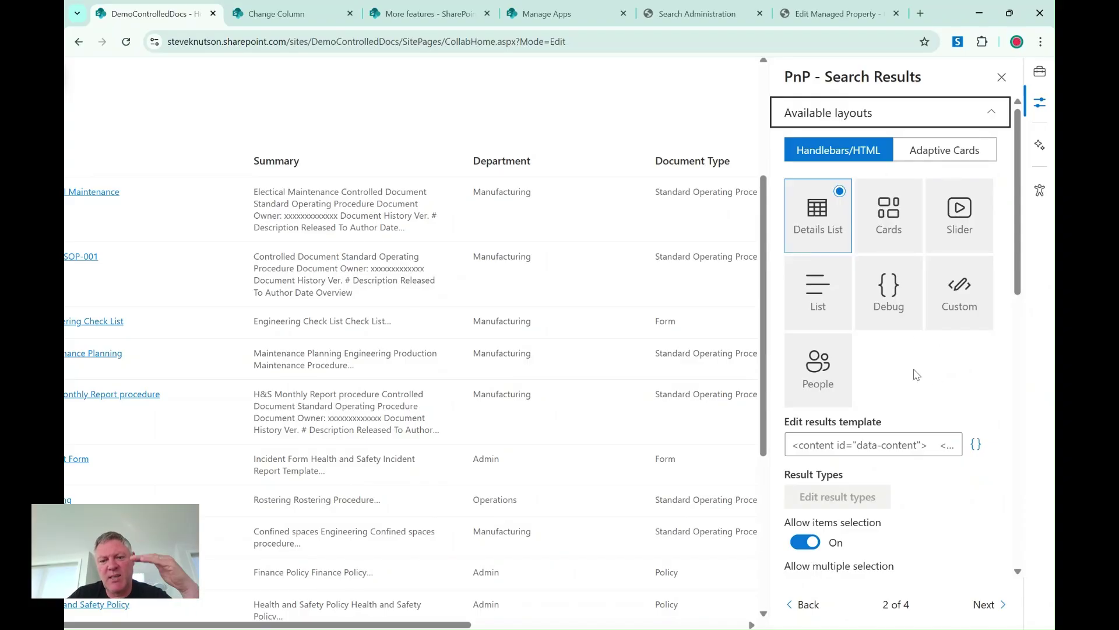
{"action": "scroll", "coordinate": [917, 374], "scroll_direction": "down", "scroll_amount": 7}
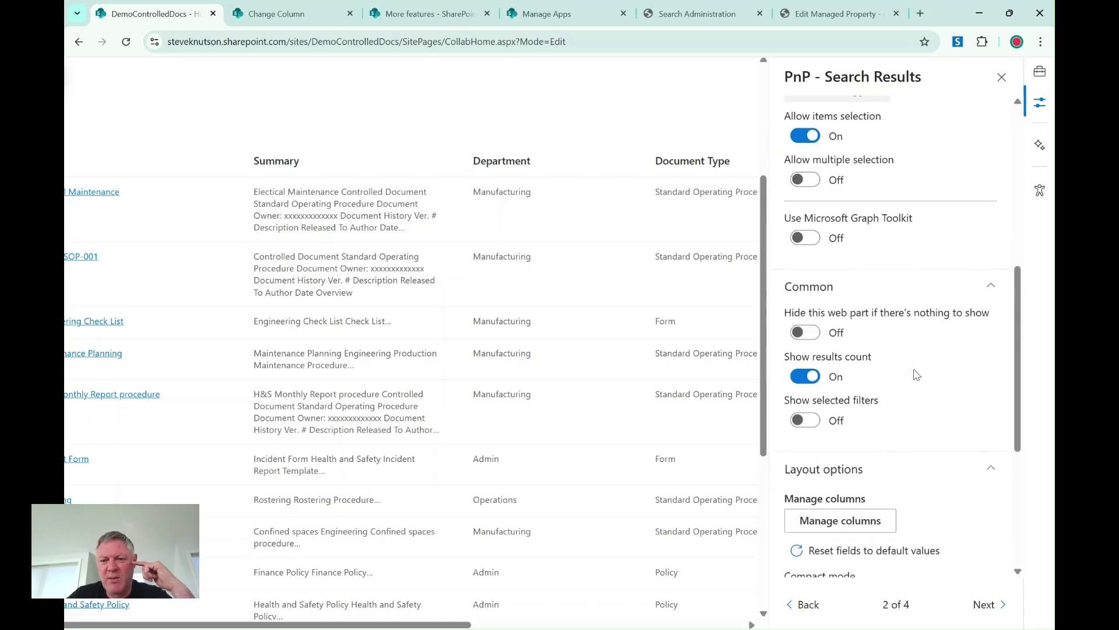
{"action": "scroll", "coordinate": [917, 374], "scroll_direction": "down", "scroll_amount": 5}
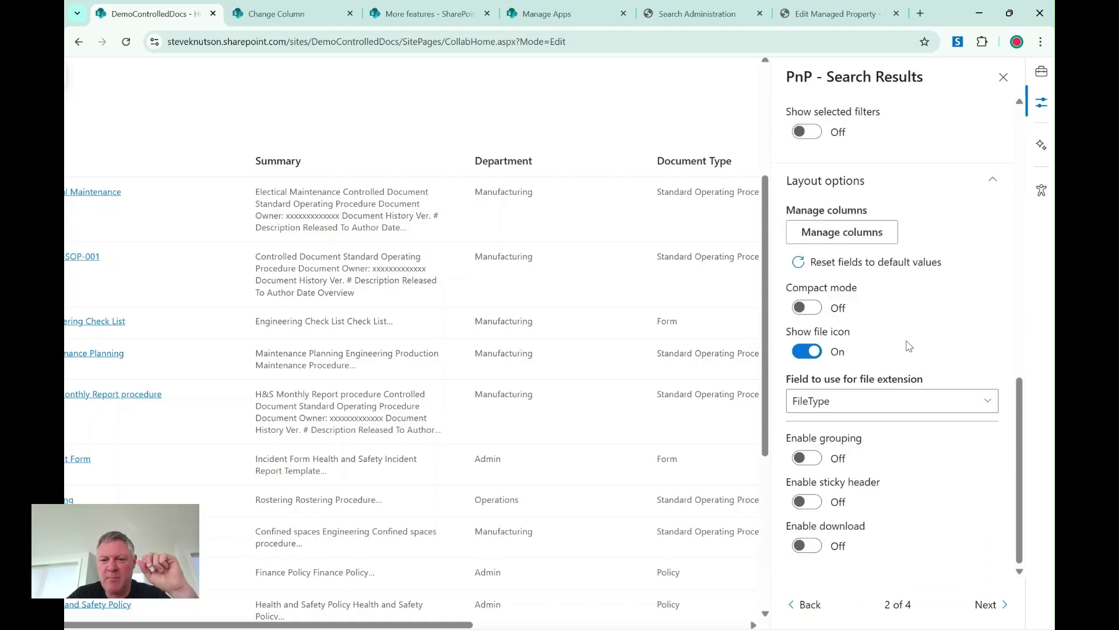
{"action": "scroll", "coordinate": [907, 342], "scroll_direction": "up", "scroll_amount": 1}
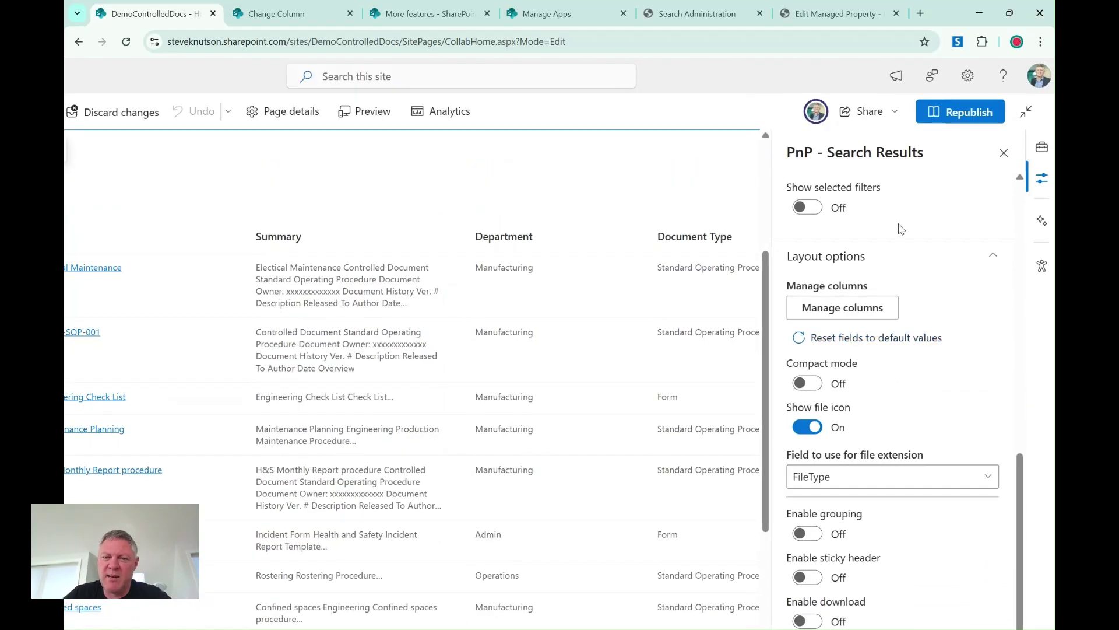
{"action": "scroll", "coordinate": [901, 229], "scroll_direction": "up", "scroll_amount": 10}
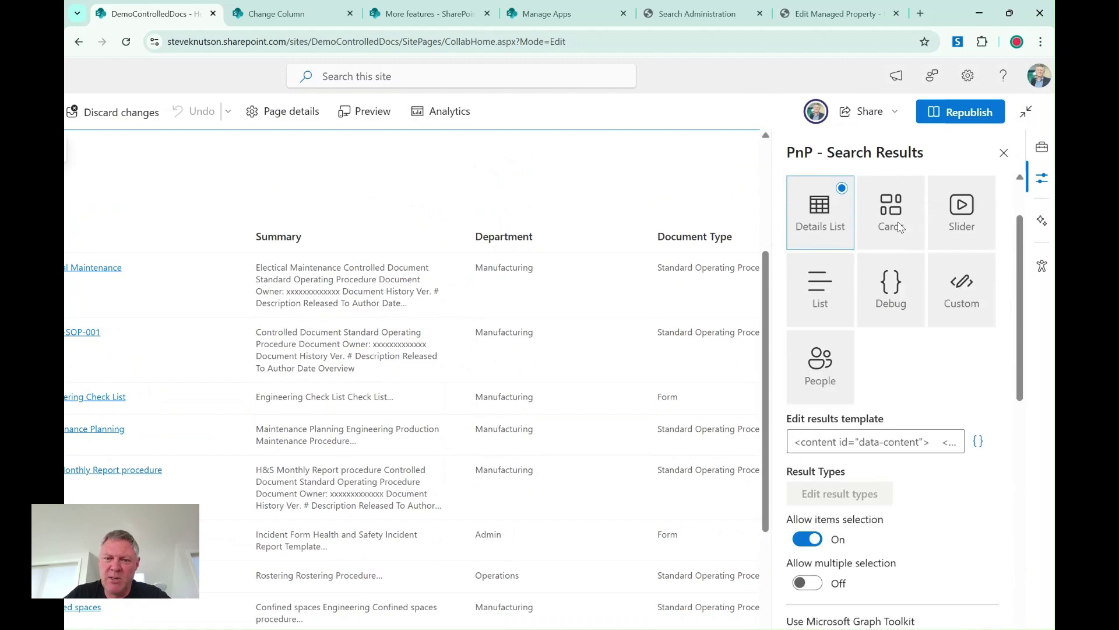
{"action": "scroll", "coordinate": [857, 358], "scroll_direction": "down", "scroll_amount": 10}
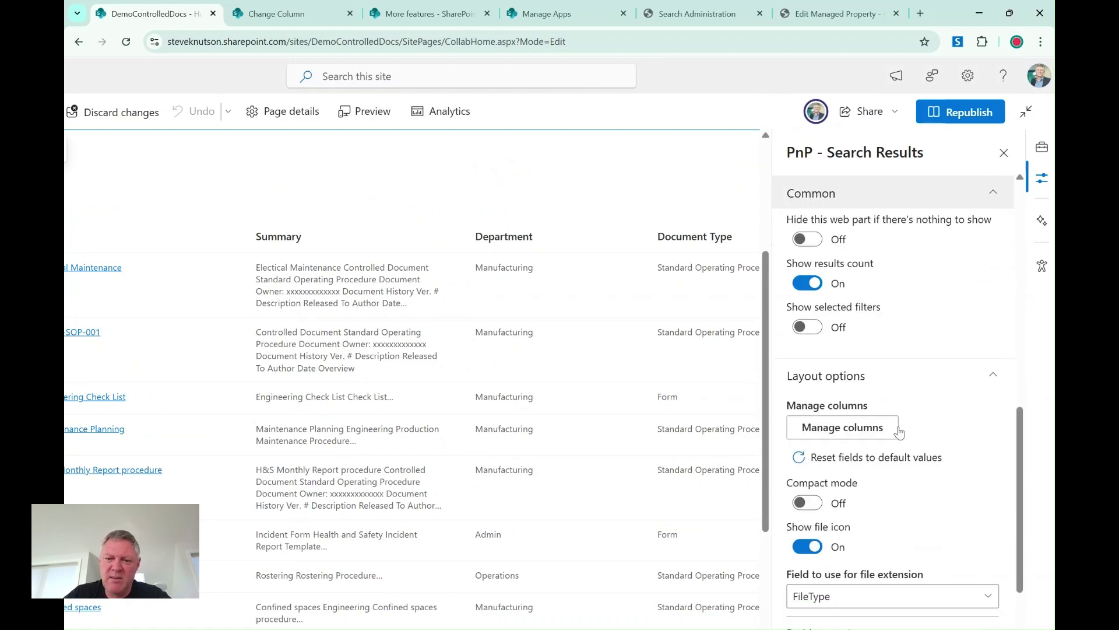
{"action": "scroll", "coordinate": [899, 432], "scroll_direction": "down", "scroll_amount": 2}
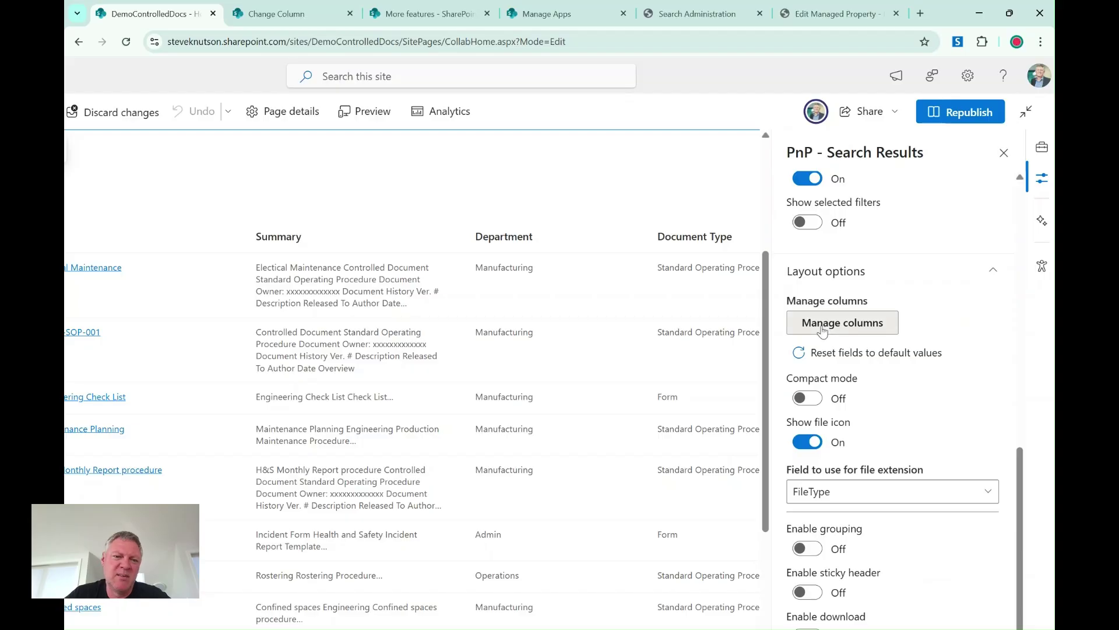
{"action": "left_click", "coordinate": [822, 327]}
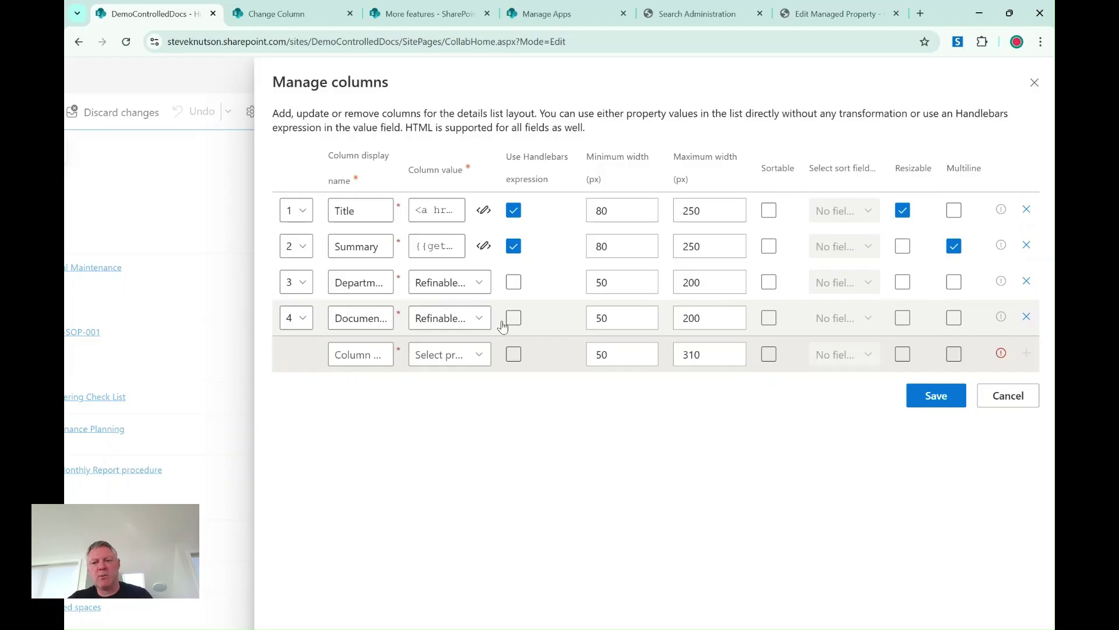
Close the Manage columns editor without saving and review the results web part's remaining layout options and its search box and filters connections.
{"action": "left_click", "coordinate": [1004, 395]}
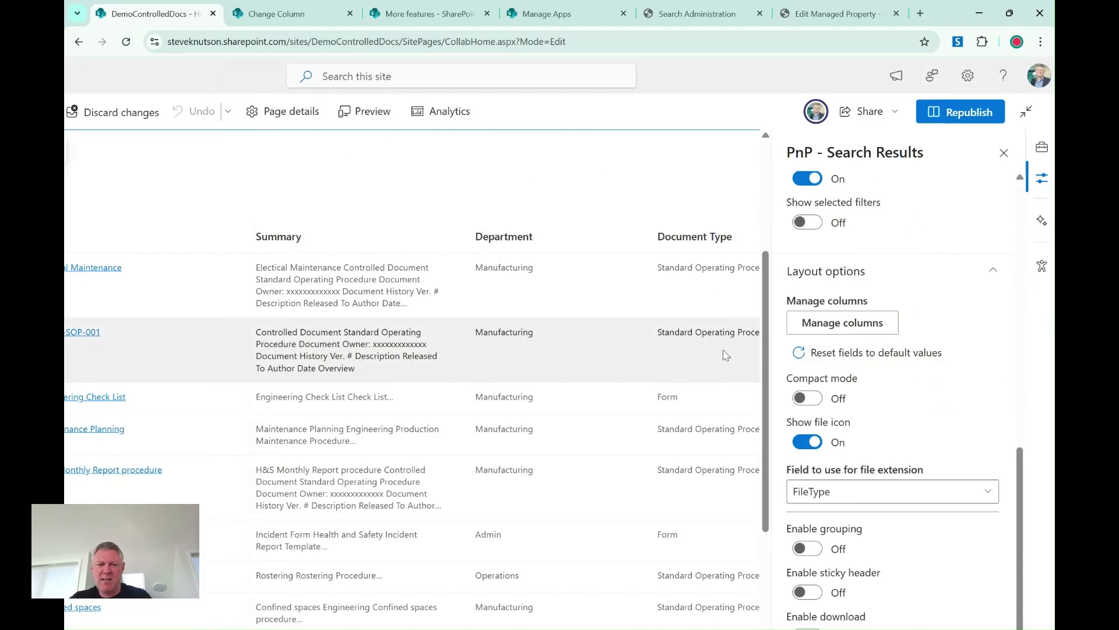
{"action": "scroll", "coordinate": [929, 431], "scroll_direction": "down", "scroll_amount": 5}
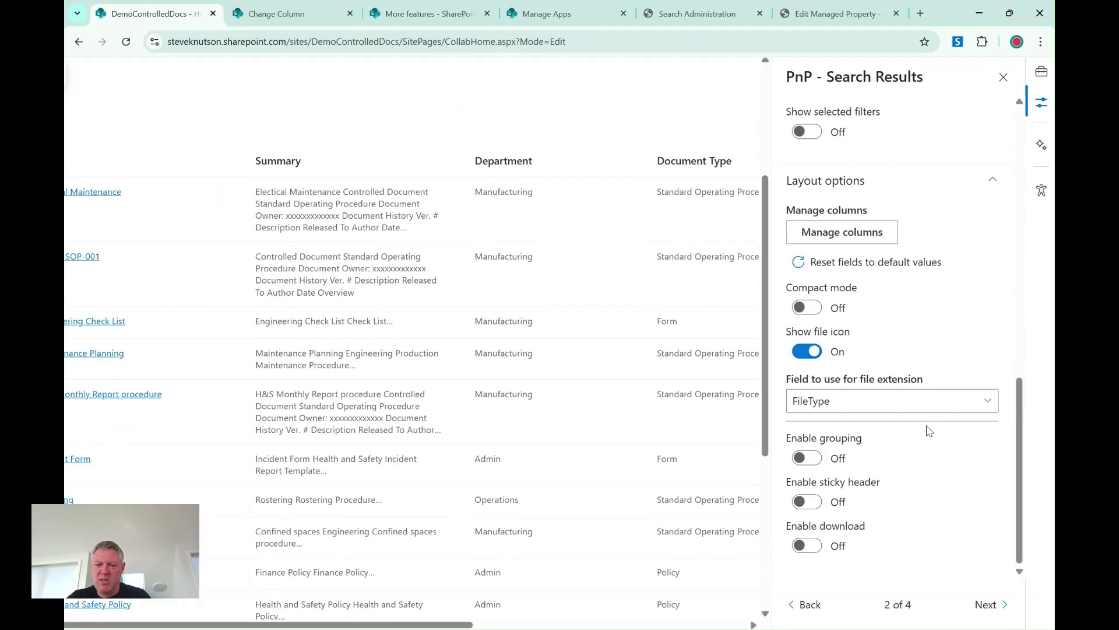
{"action": "left_click", "coordinate": [989, 605]}
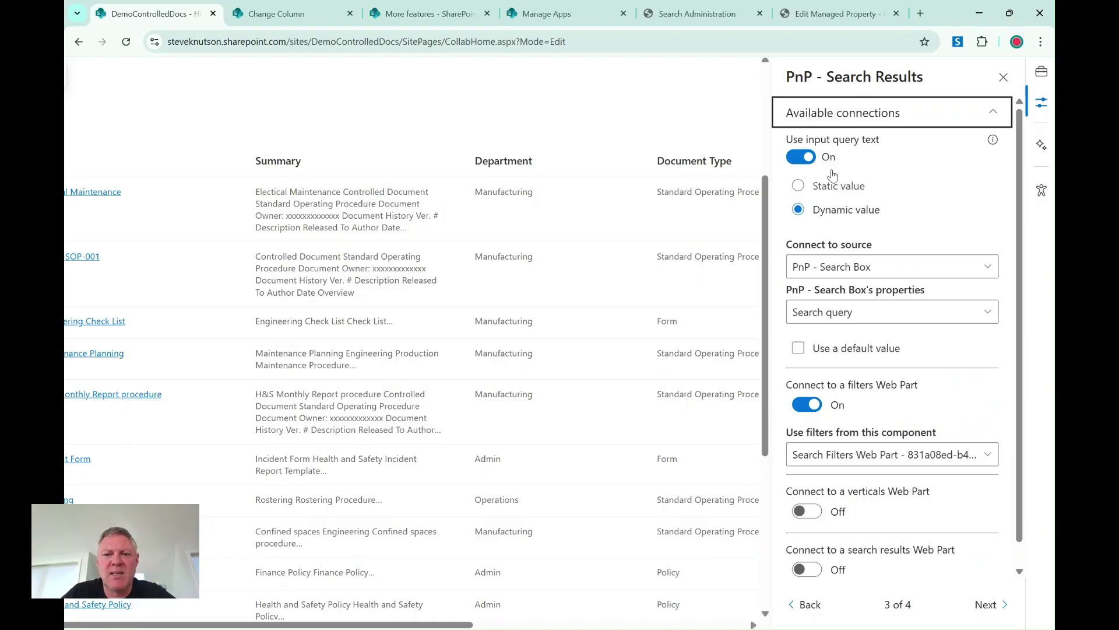
{"action": "left_click", "coordinate": [797, 208]}
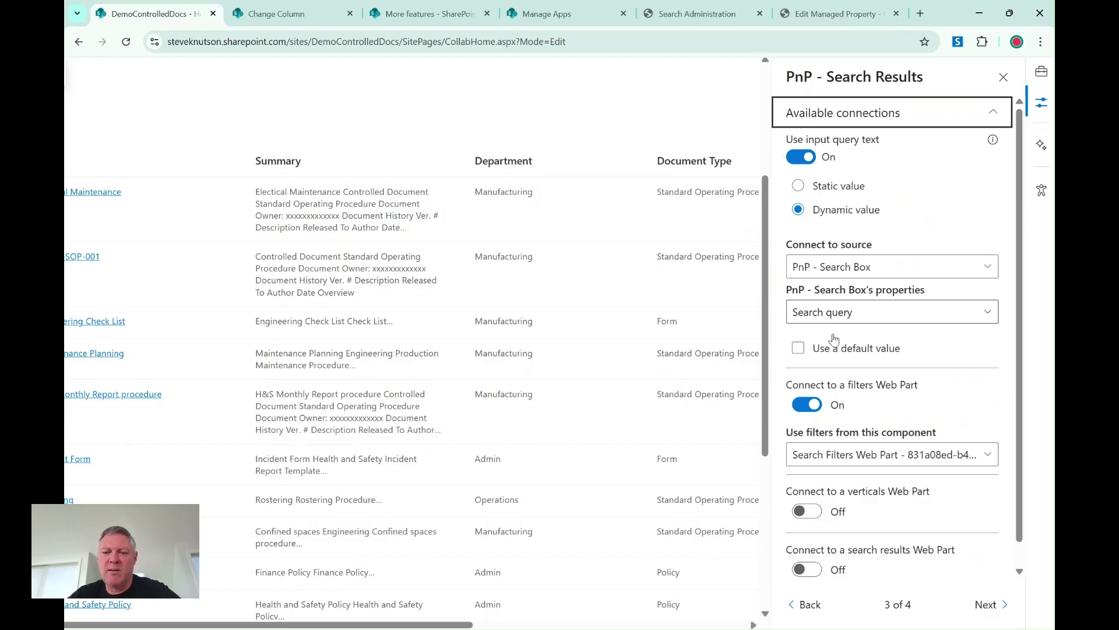
{"action": "scroll", "coordinate": [873, 388], "scroll_direction": "down", "scroll_amount": 1}
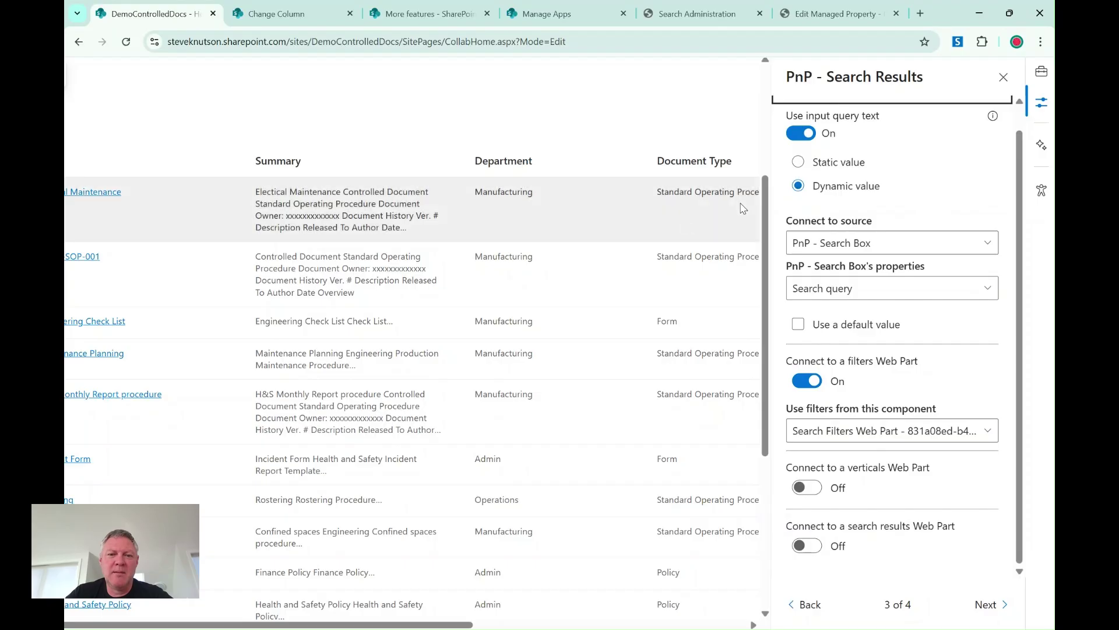
Open the PnP - Search Filters web part's settings and examine its results connection and the operator used between filters.
{"action": "scroll", "coordinate": [516, 306], "scroll_direction": "right", "scroll_amount": 2}
{"action": "scroll", "coordinate": [516, 306], "scroll_direction": "right", "scroll_amount": 8}
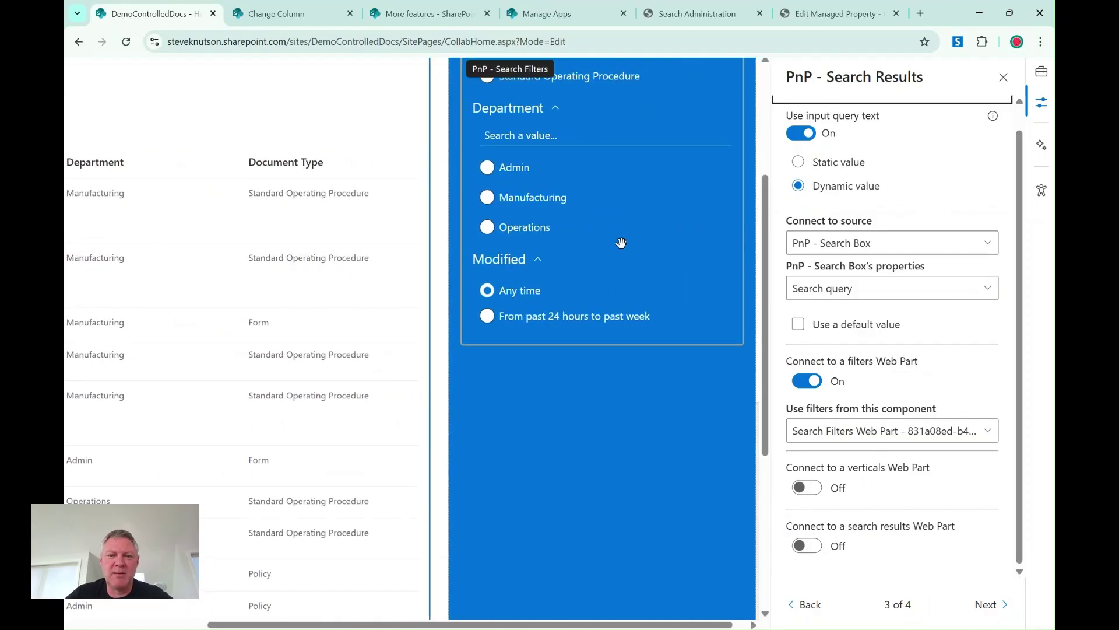
{"action": "left_click", "coordinate": [613, 134]}
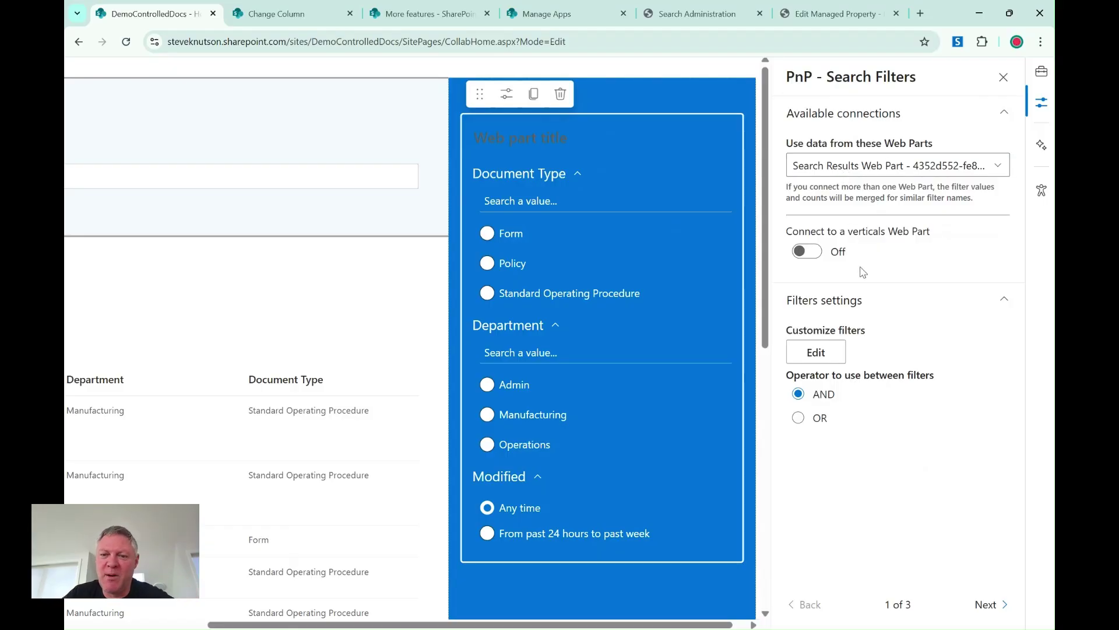
Examine the customized filters and the field choices available for the Document Type filter, then leave the filter editor without saving.
{"action": "left_click", "coordinate": [820, 351]}
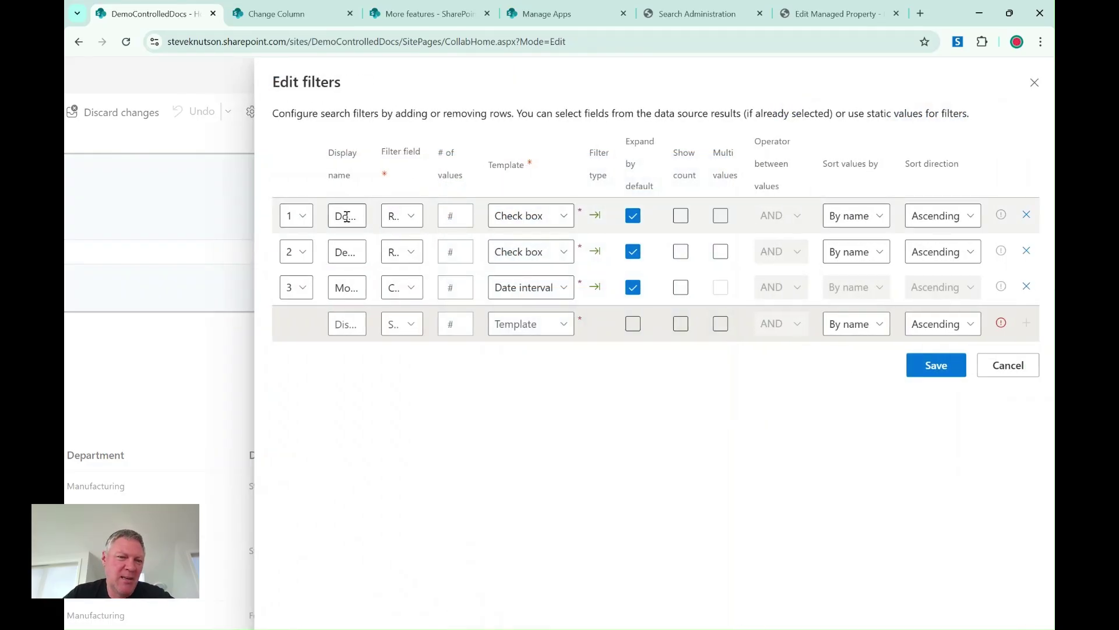
{"action": "left_click", "coordinate": [415, 222]}
{"action": "scroll", "coordinate": [505, 324], "scroll_direction": "down", "scroll_amount": 2}
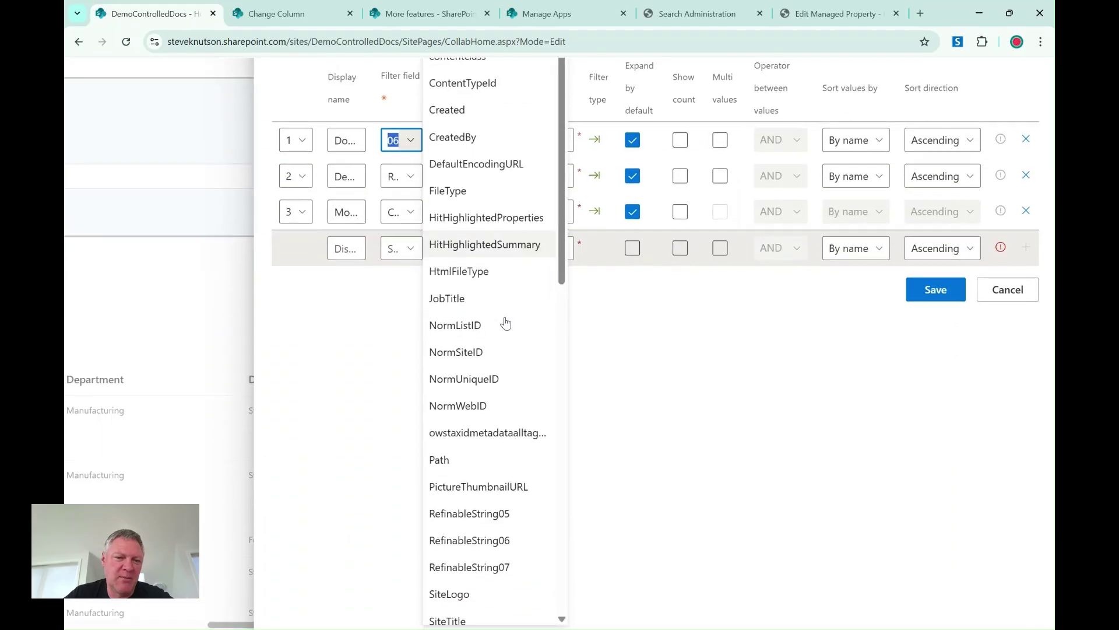
{"action": "left_click", "coordinate": [336, 334]}
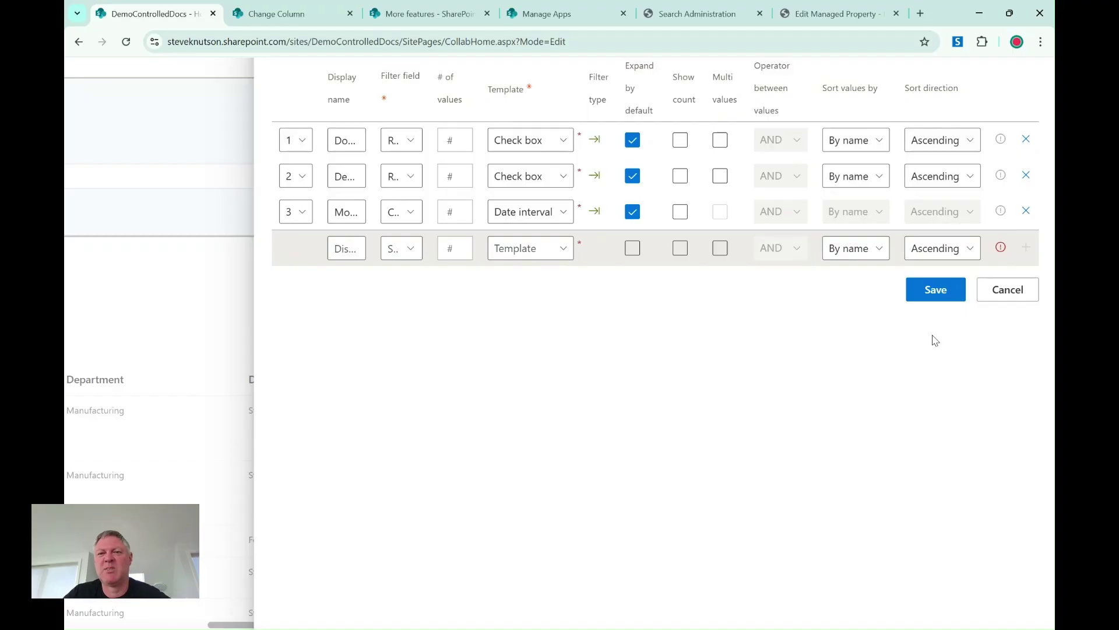
{"action": "left_click", "coordinate": [1010, 296]}
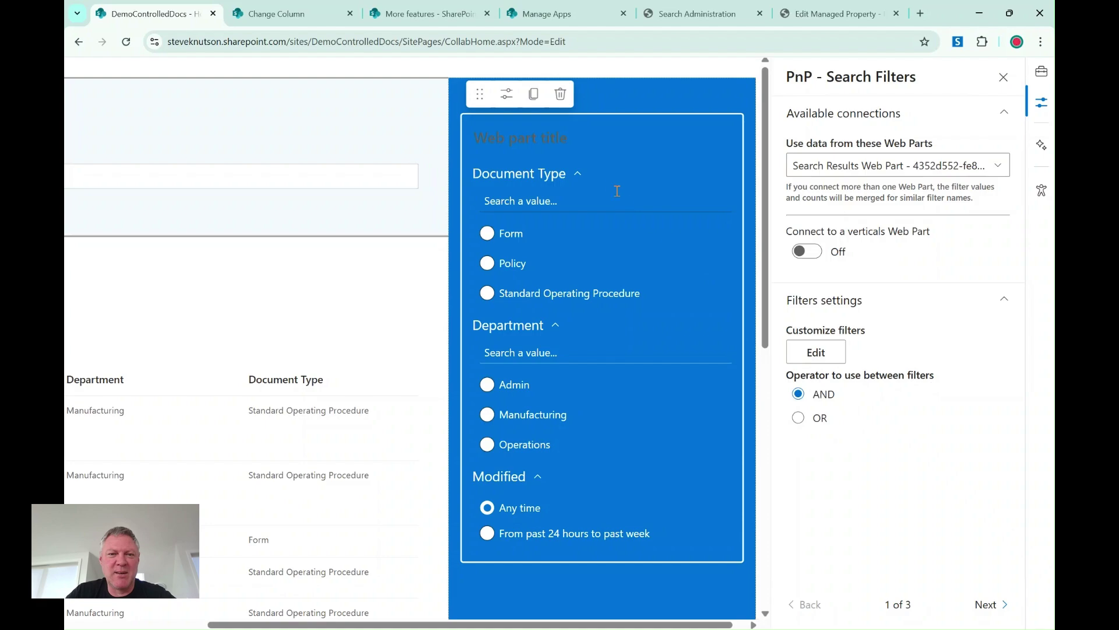
Republish the DemoControlledDocs home page.
{"action": "scroll", "coordinate": [906, 152], "scroll_direction": "up", "scroll_amount": 2}
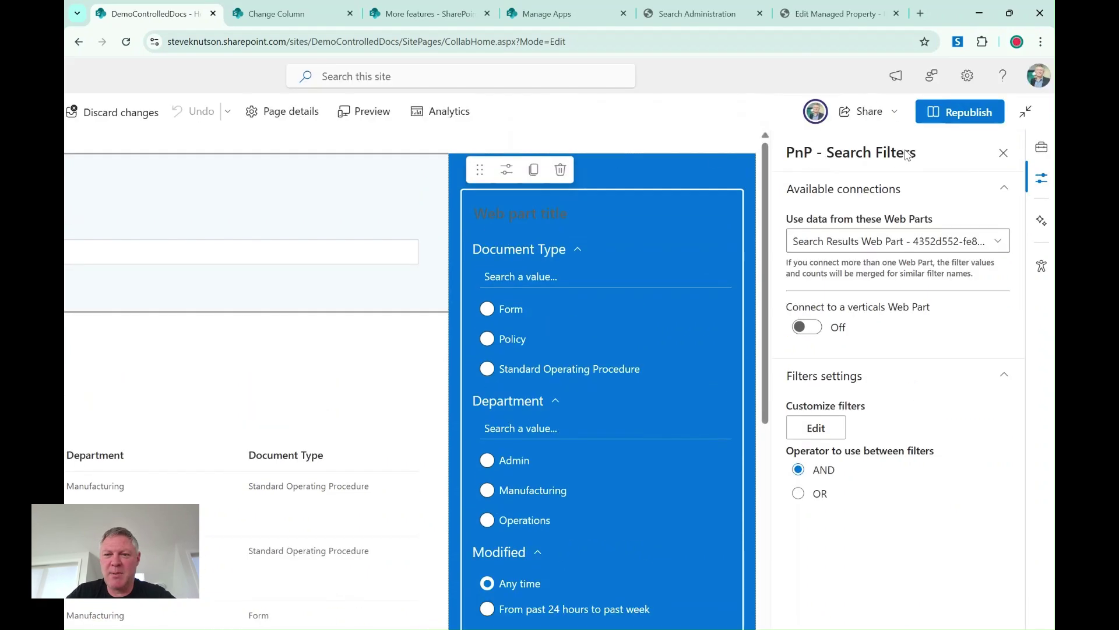
{"action": "left_click", "coordinate": [965, 115]}
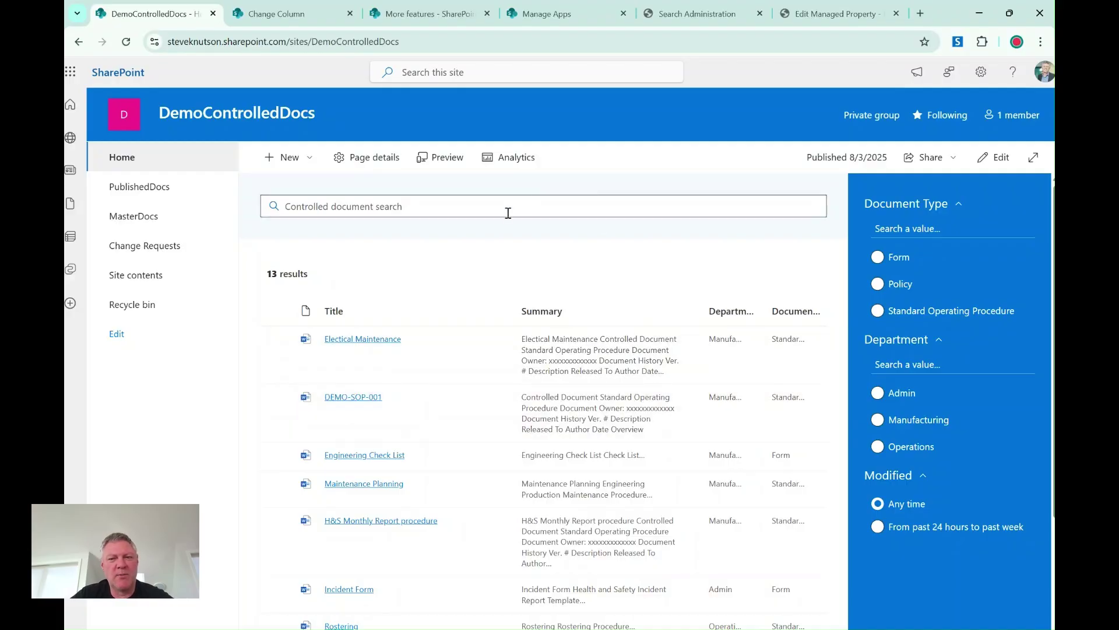
Filter the results by document type Form and department Manufacturing to test the filters, then clear both.
{"action": "left_click", "coordinate": [878, 257]}
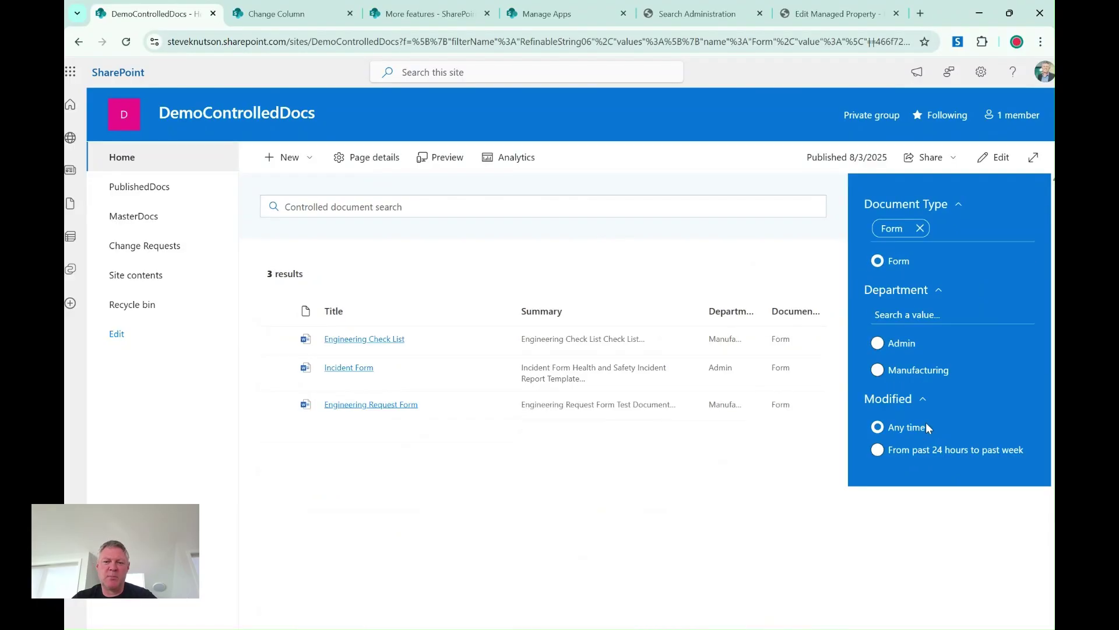
{"action": "left_click", "coordinate": [897, 371]}
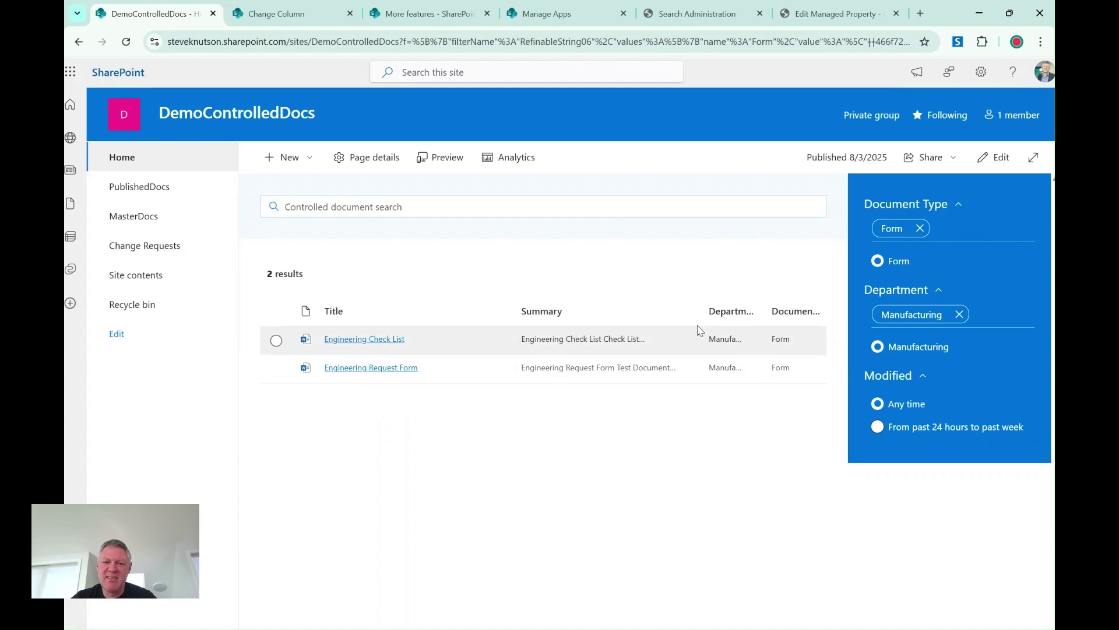
{"action": "left_click", "coordinate": [959, 315]}
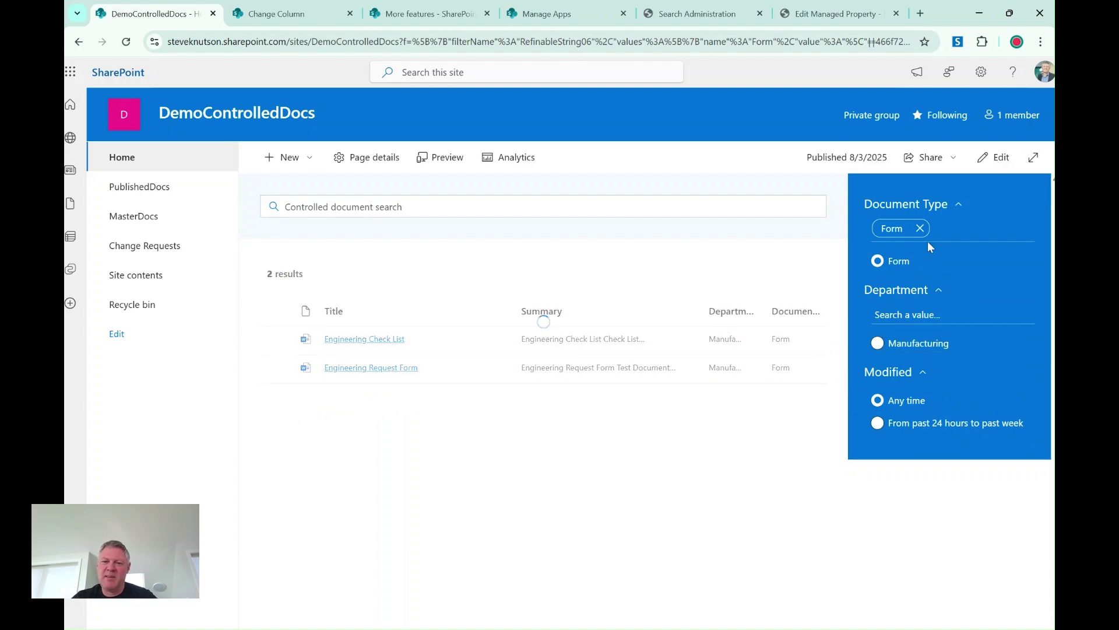
{"action": "left_click", "coordinate": [920, 229]}
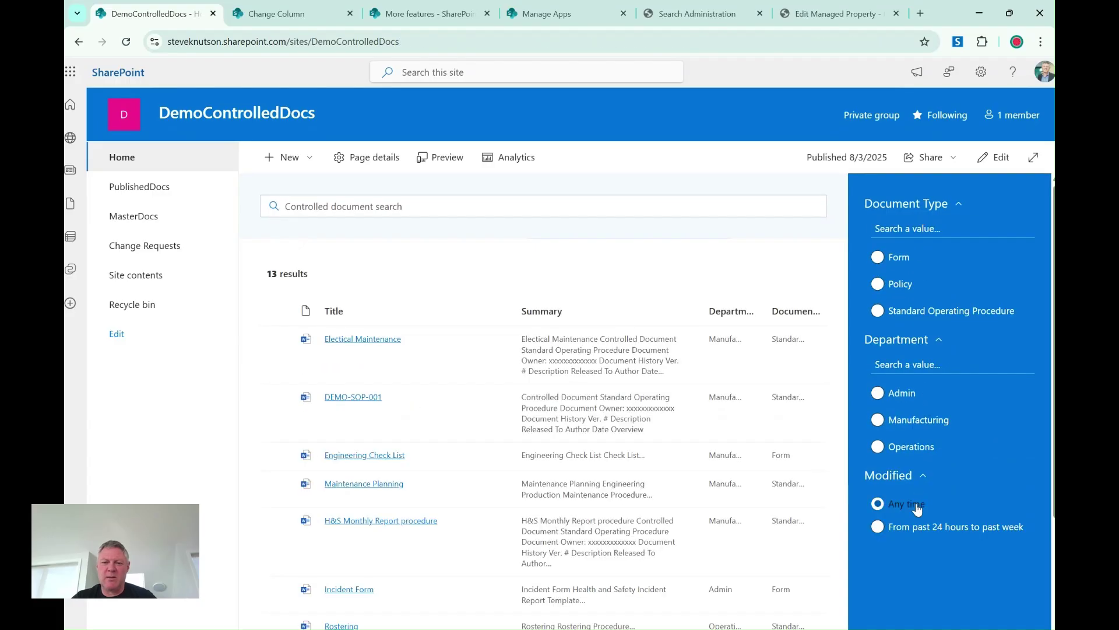
Search the controlled documents for "procedure", narrow the results to the Operations department, and remove that department filter.
{"action": "left_click", "coordinate": [526, 206]}
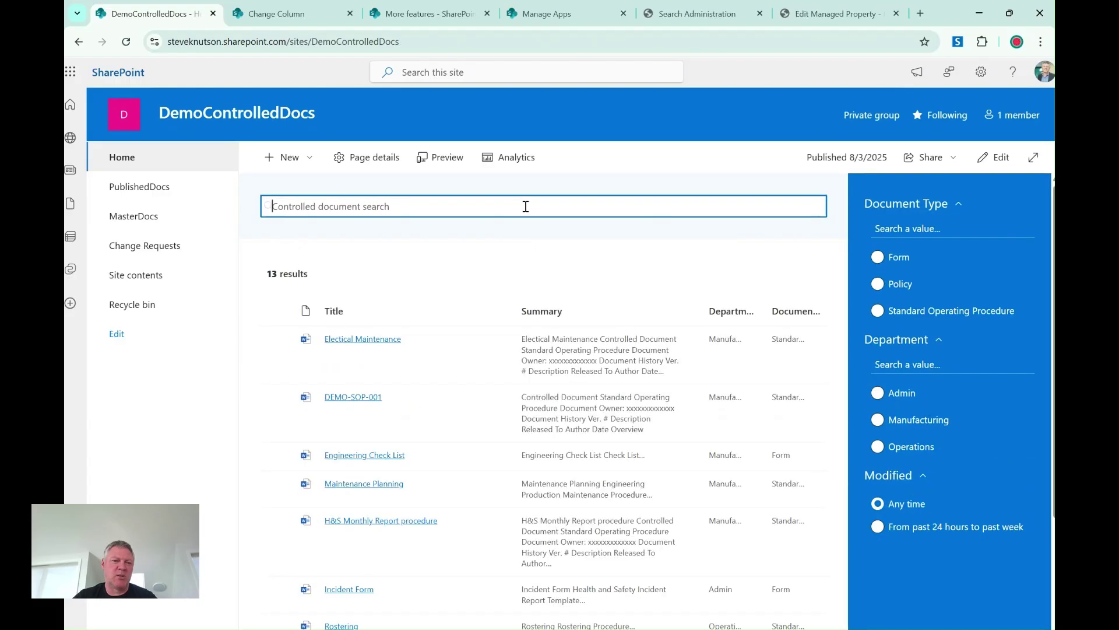
{"action": "type", "text": "procedure"}
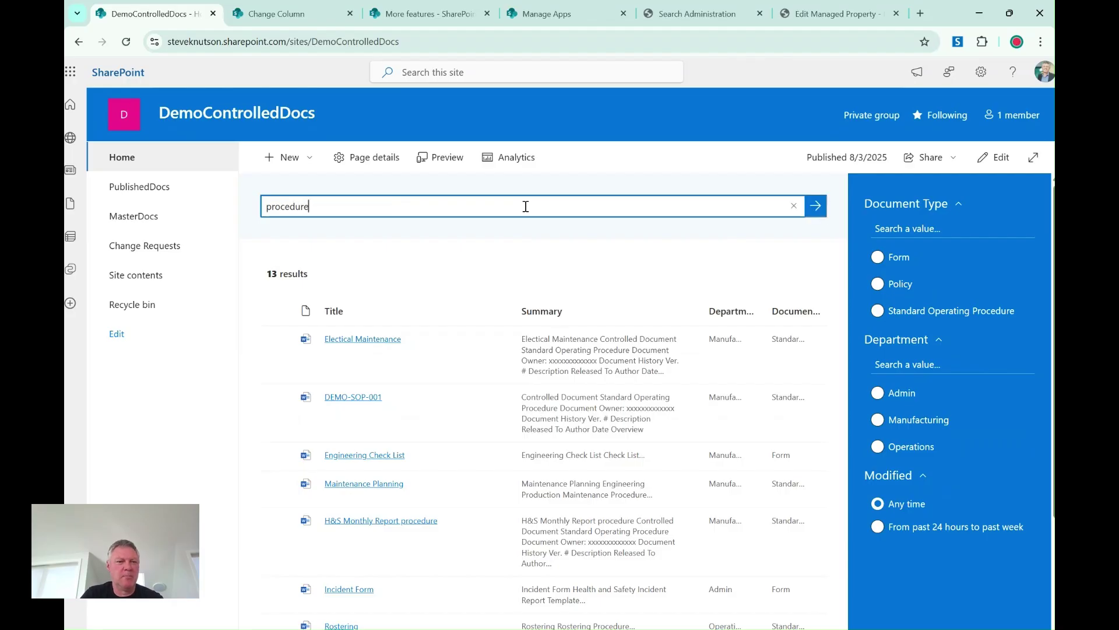
{"action": "key", "text": "Return"}
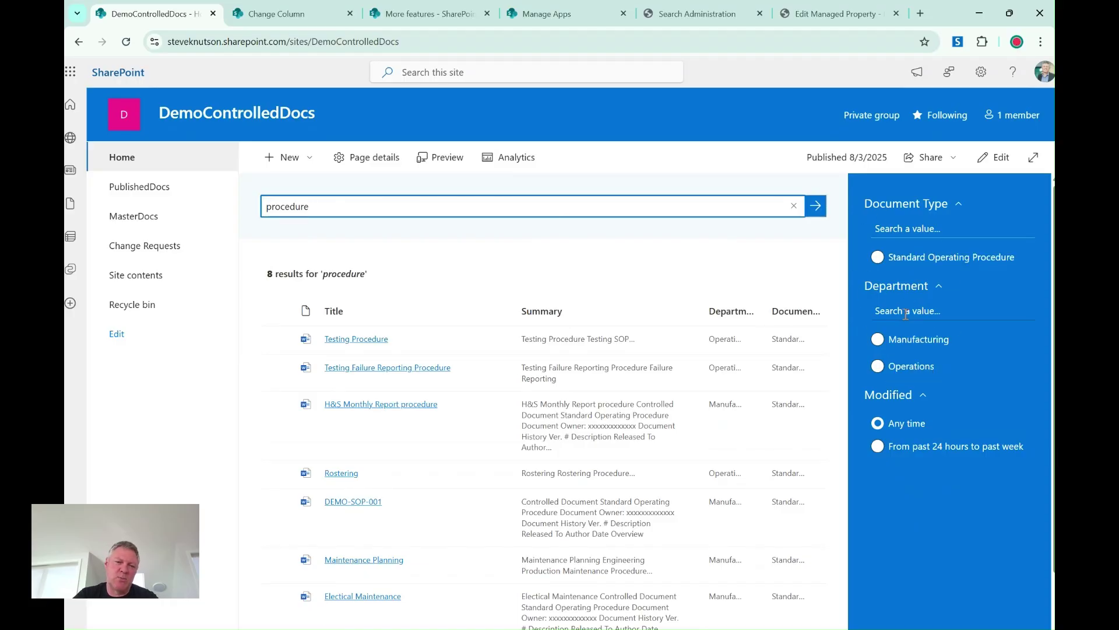
{"action": "left_click", "coordinate": [908, 376]}
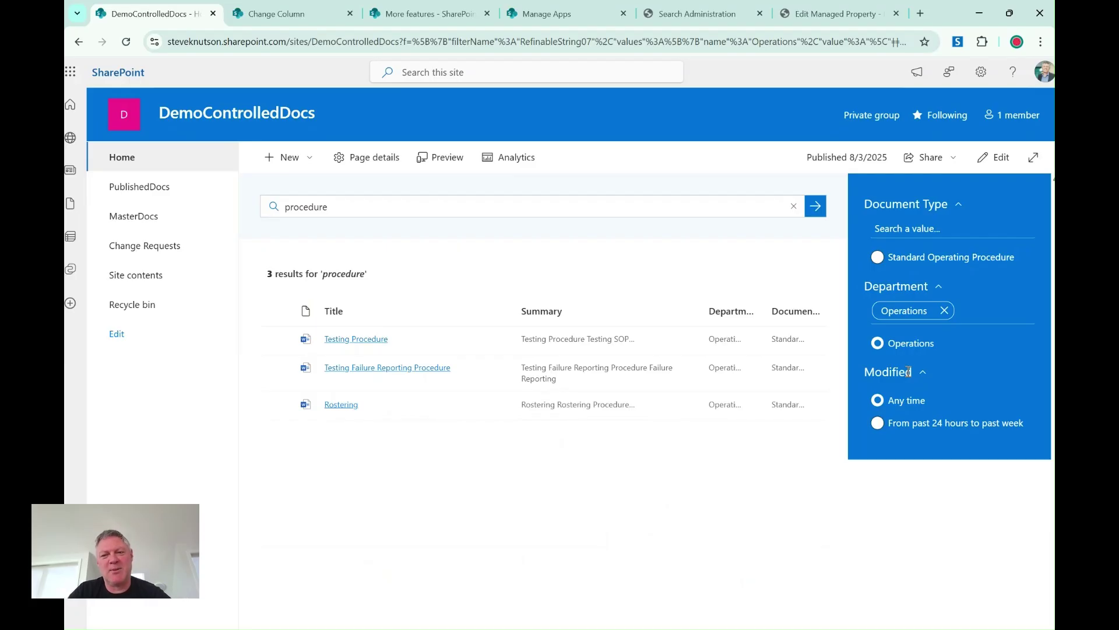
{"action": "left_click", "coordinate": [945, 310]}
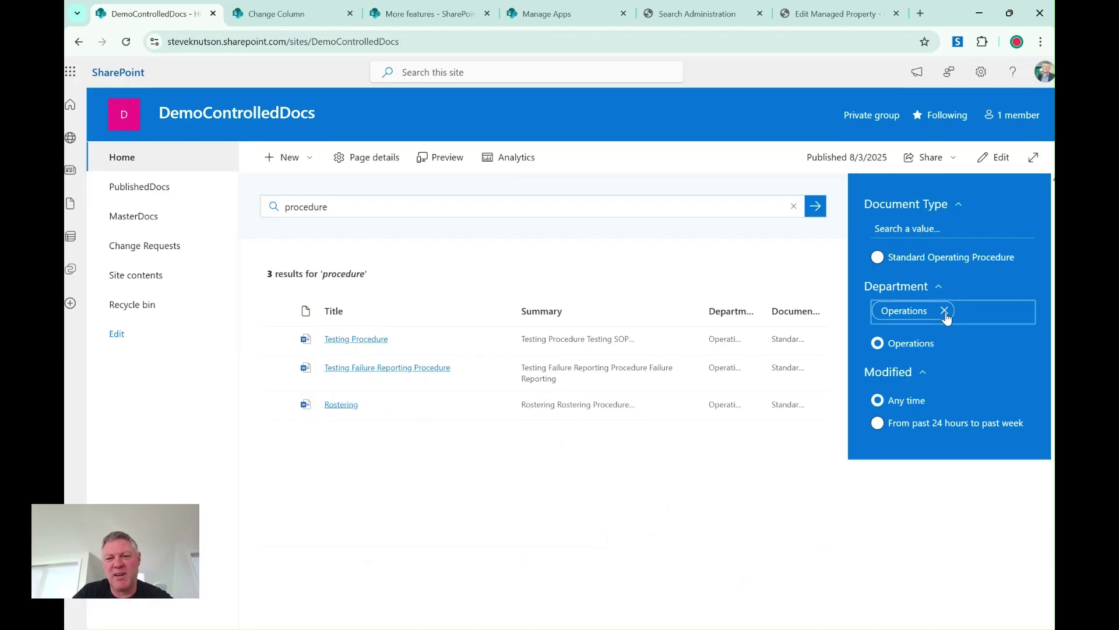